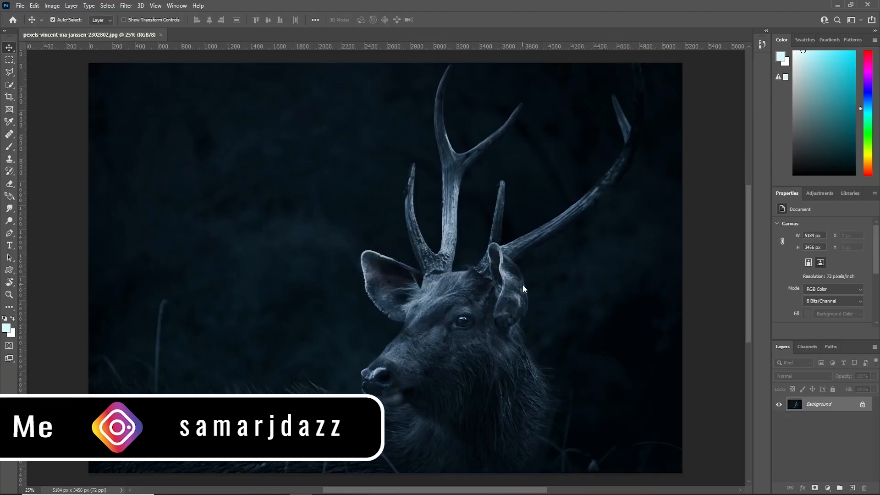
Start a Pen tool path at the left antler's base and trace its front tine up over the tip and down to the fork.
right_click(10, 236)
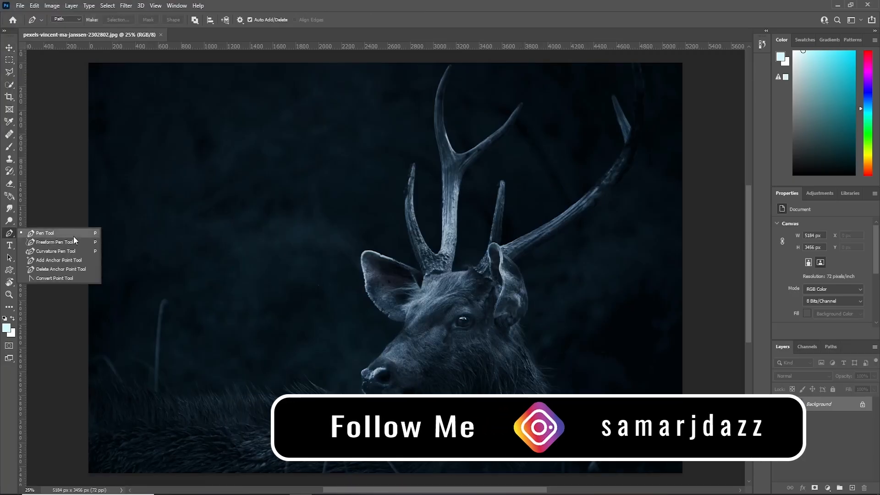
left_click(50, 232)
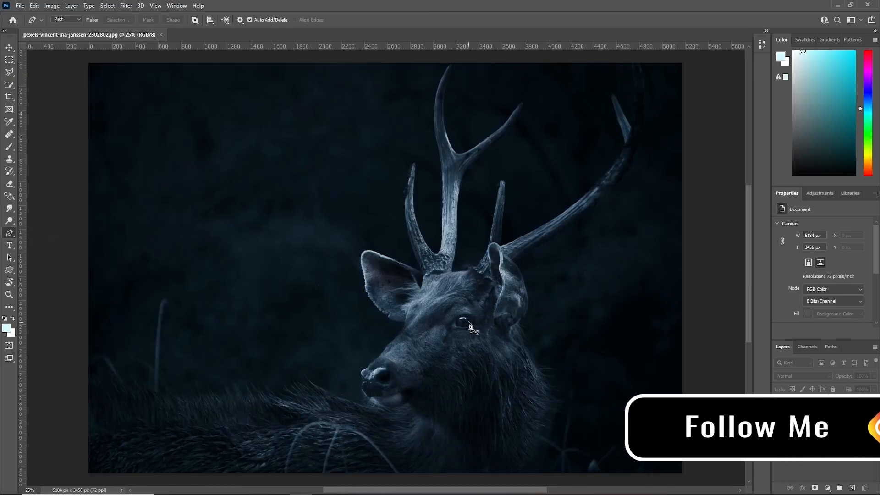
key("ctrl+plus")
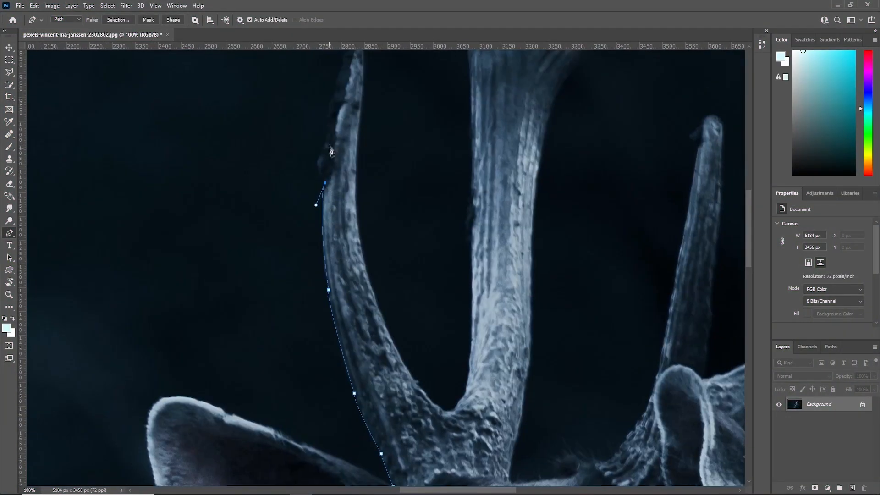
left_click(326, 145)
left_click(330, 104)
left_click(336, 92)
left_click(339, 73)
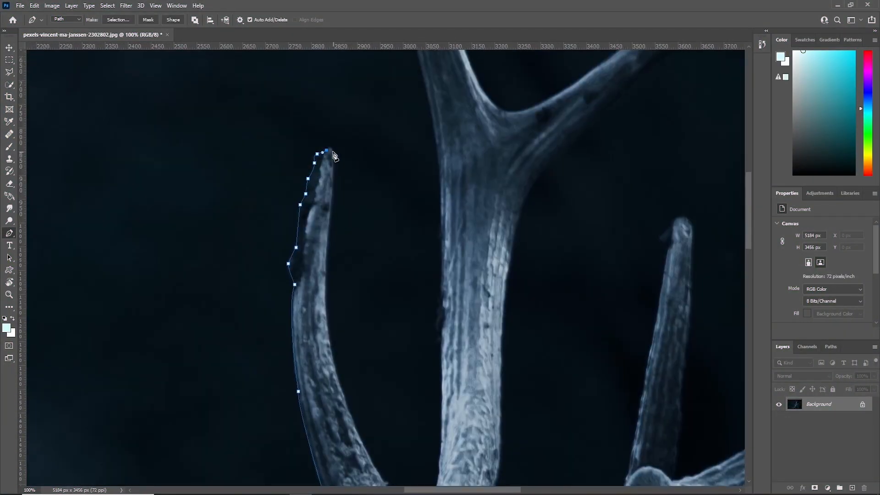
left_click_drag(358, 335, 372, 351)
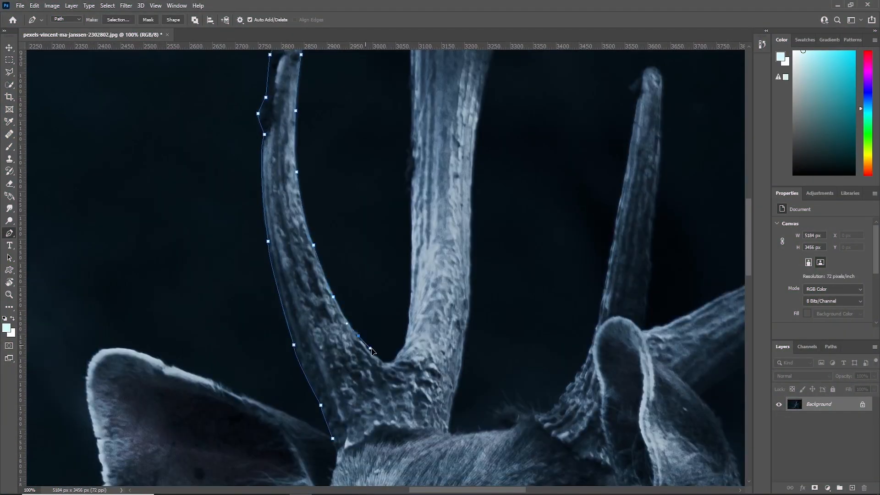
left_click(386, 367)
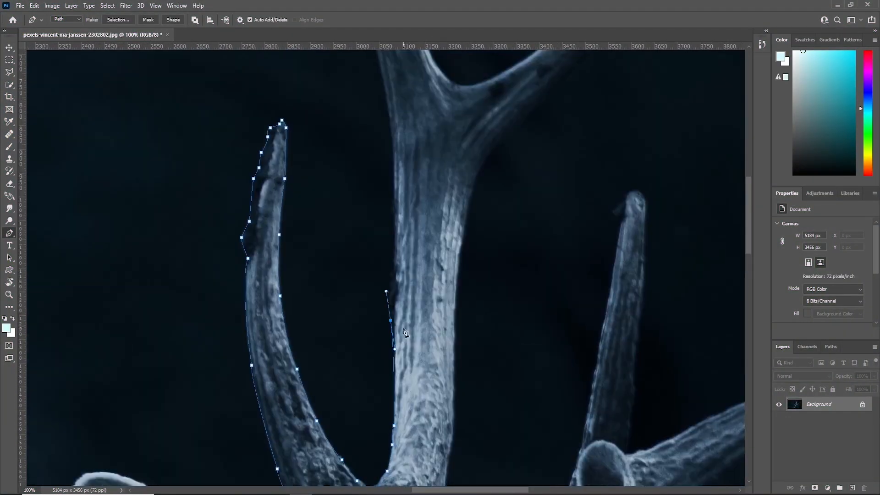
Continue the path up the outer edge of the left antler's main beam and over its tip.
left_click(394, 314)
left_click(393, 257)
scroll(403, 223, "up", 3)
left_click(401, 218)
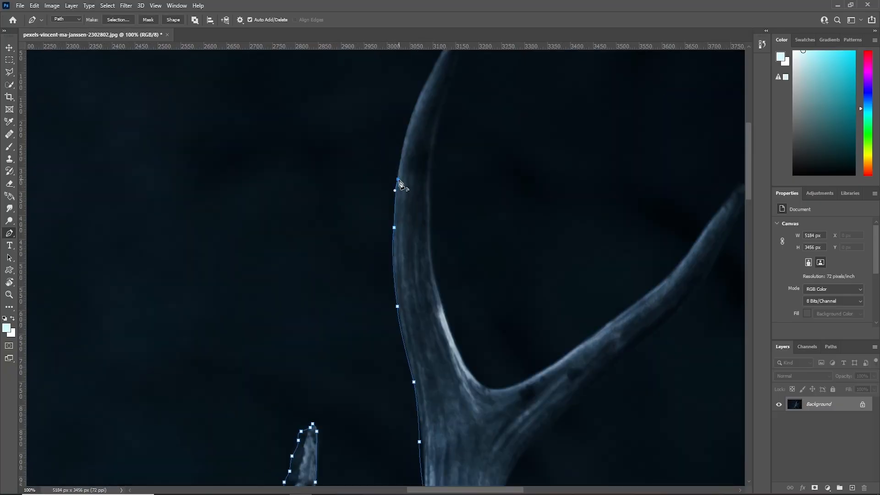
left_click(431, 157)
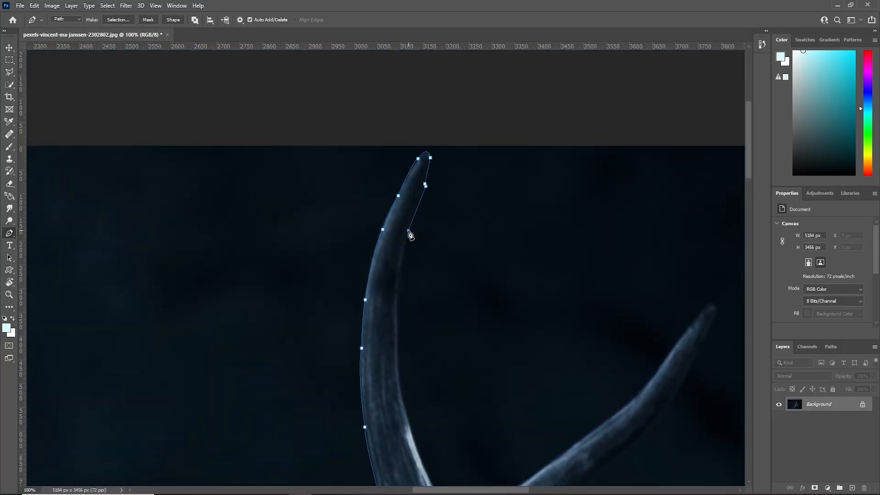
left_click_drag(423, 184, 420, 196)
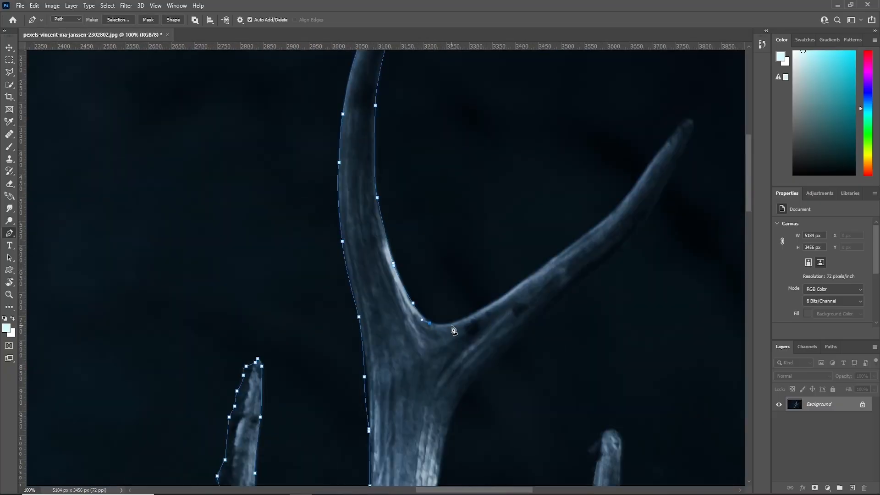
Trace the upper edge of the left antler's rear branch from the fork out to its tip.
left_click(489, 304)
left_click(534, 275)
left_click(569, 247)
left_click(610, 215)
left_click(643, 174)
left_click(669, 143)
left_click(683, 123)
Trace back along the rear branch's underside, down the main beam and across the antler base to close the first path.
left_click(637, 235)
left_click(566, 307)
left_click(485, 388)
left_click(471, 271)
left_click(446, 364)
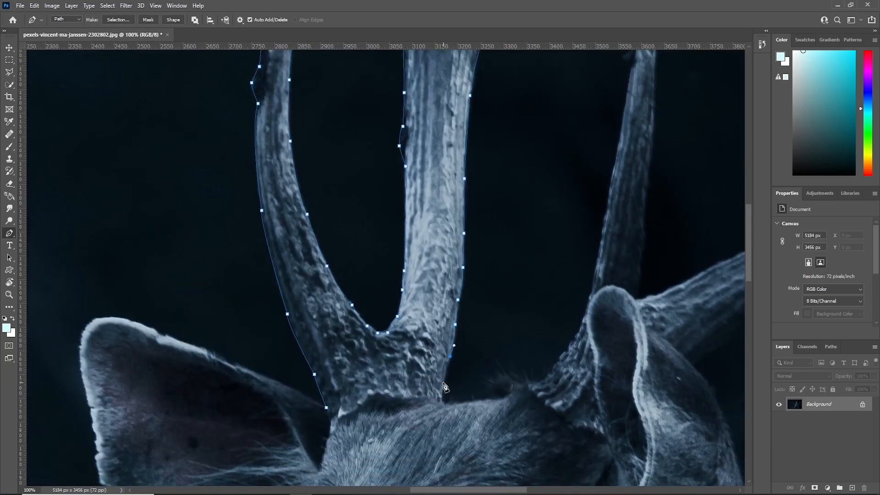
left_click(447, 406)
left_click(402, 401)
left_click(369, 404)
left_click(338, 419)
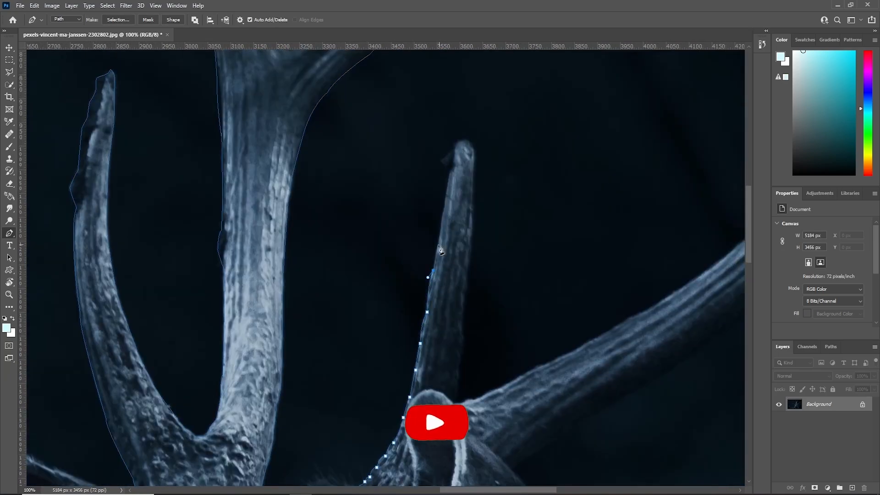
Outline the right antler's short tine with a second path, going up around its tip and down the far side.
left_click(450, 173)
left_click(454, 153)
left_click(460, 141)
left_click(472, 192)
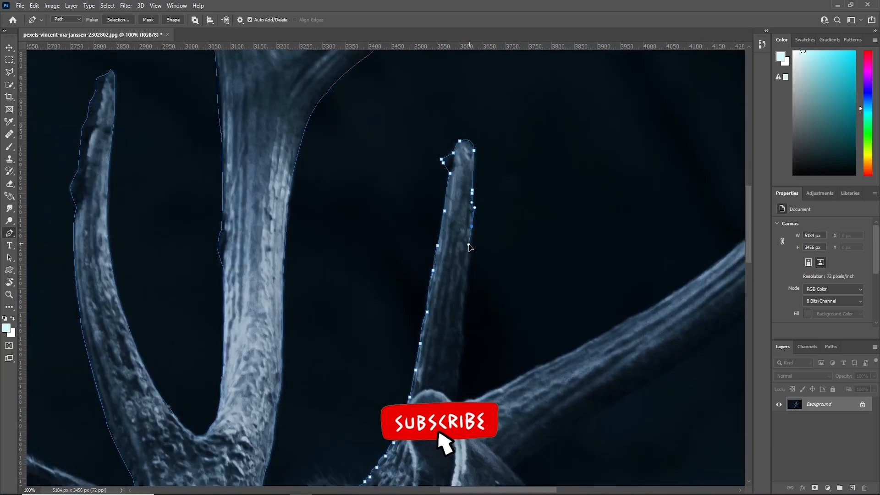
left_click(467, 275)
left_click(462, 310)
left_click(461, 348)
Continue the path from behind the ear along the upper edge of the right antler's curved beam.
left_click(451, 399)
left_click(454, 403)
left_click(462, 403)
left_click(438, 359)
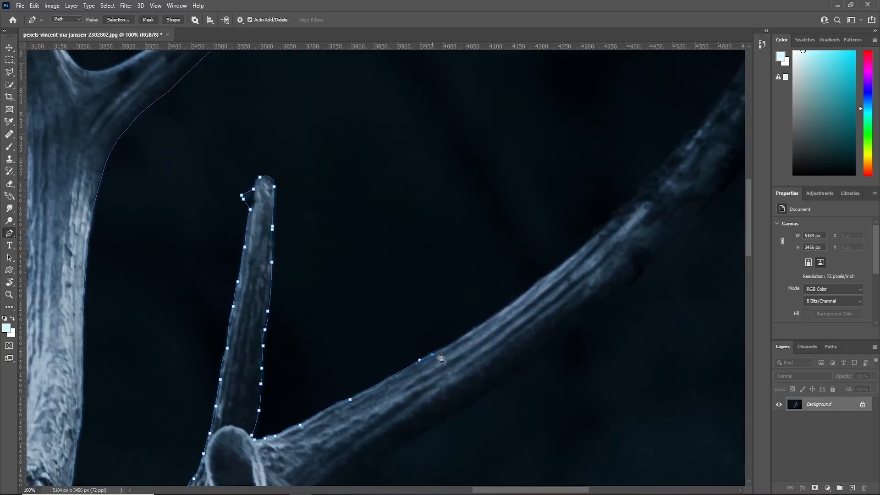
left_click(487, 337)
left_click(540, 298)
left_click(573, 257)
left_click(624, 153)
Trace the small upper tine of the right antler around its tip and back to the beam.
left_click(592, 382)
left_click(567, 294)
left_click(546, 215)
left_click(539, 194)
left_click(551, 184)
left_click(567, 218)
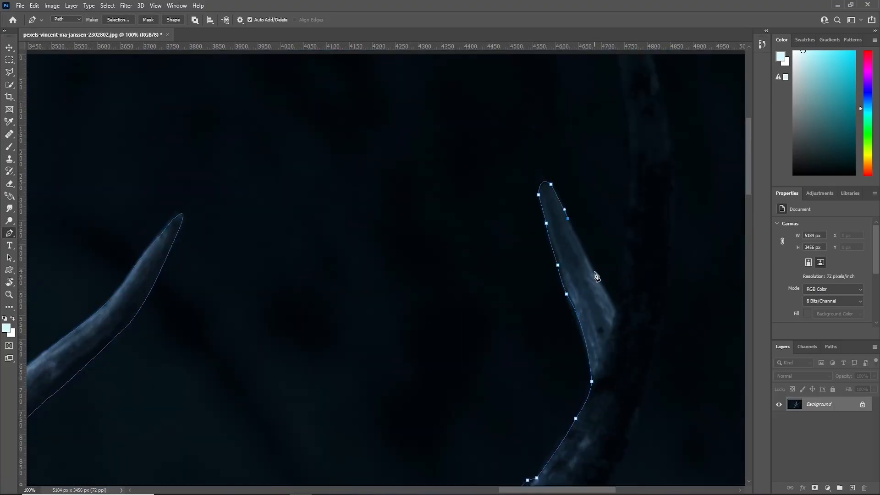
left_click(594, 271)
left_click(615, 310)
Carry the path up to the image's upper edge around the right beam's end and down its outer side.
left_click(637, 286)
left_click_drag(651, 330, 655, 352)
left_click_drag(571, 335, 567, 357)
left_click(562, 337)
left_click_drag(524, 409, 507, 428)
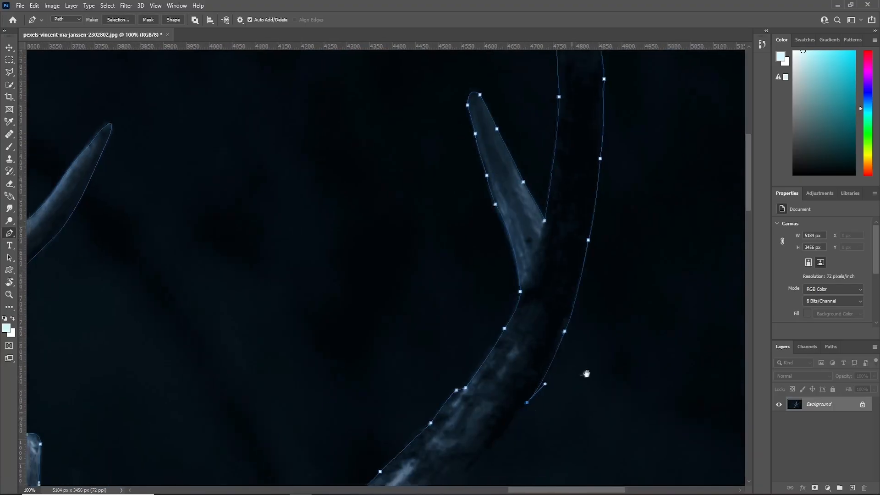
Trace the underside of the right antler's beam back toward the ear.
left_click(490, 347)
left_click(459, 373)
left_click(437, 399)
left_click(423, 383)
left_click(367, 420)
left_click_drag(410, 317, 397, 321)
left_click(370, 339)
left_click(347, 353)
Follow the ear's edge and the right antler's base with the path and close it at its starting point.
left_click(300, 314)
left_click(289, 290)
left_click_drag(274, 276, 251, 266)
left_click(250, 283)
left_click(244, 317)
left_click_drag(252, 355, 252, 367)
left_click(253, 386)
left_click(260, 422)
left_click(230, 416)
left_click(215, 408)
left_click(192, 384)
left_click(182, 373)
Turn the antler paths into a new anti-aliased selection with a feather radius of 0 pixels.
key("ctrl+minus")
key("ctrl+minus")
key("ctrl+minus")
key("ctrl+minus")
left_click_drag(323, 426, 428, 412)
left_click_drag(747, 271, 748, 276)
left_click_drag(437, 493, 433, 493)
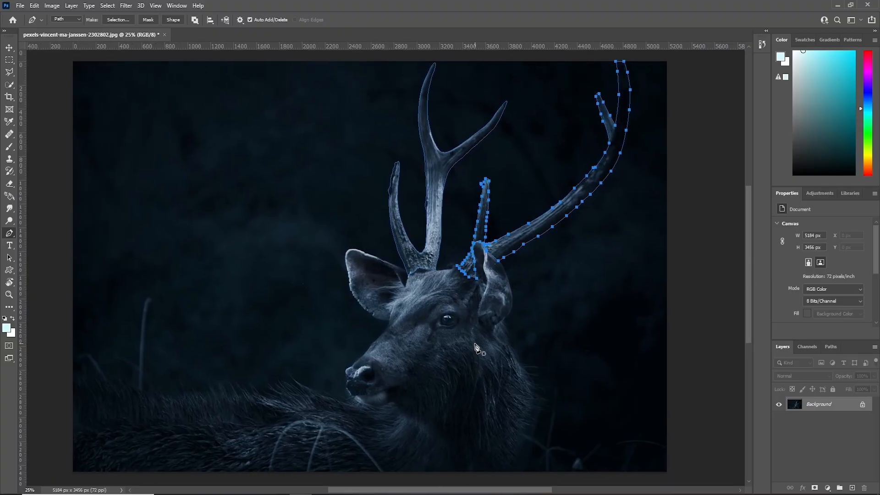
left_click(431, 257, "ctrl")
right_click(434, 223)
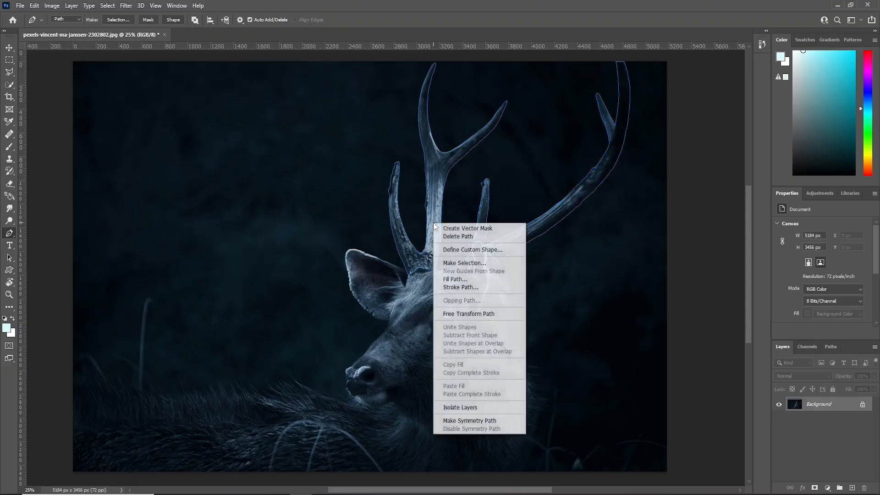
left_click(459, 264)
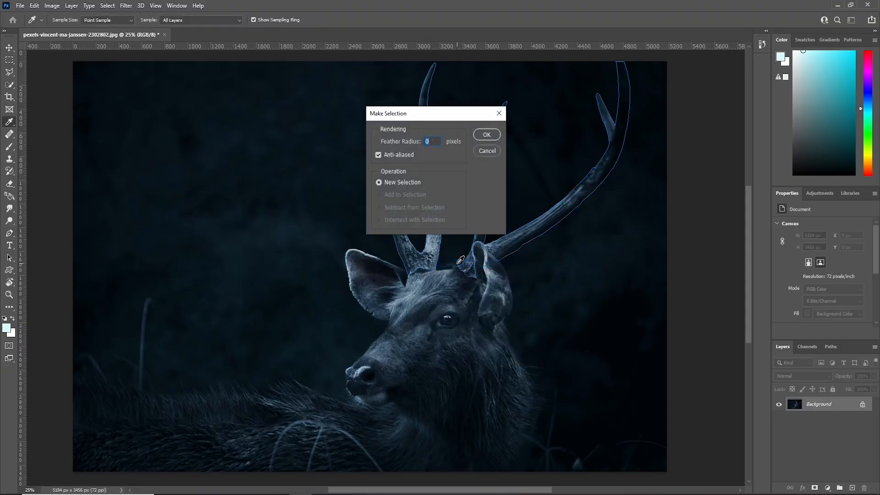
left_click(485, 136)
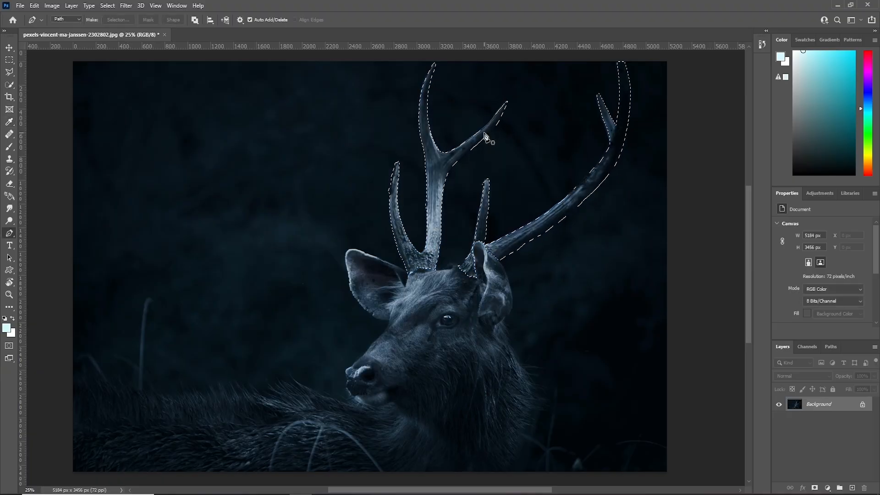
Copy the selected antlers and paste them onto a new layer.
left_click(34, 6)
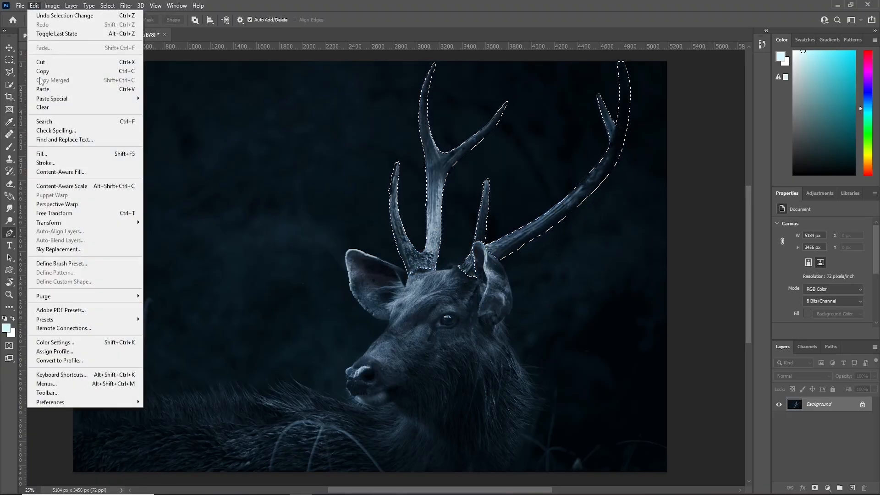
left_click(43, 71)
left_click(34, 5)
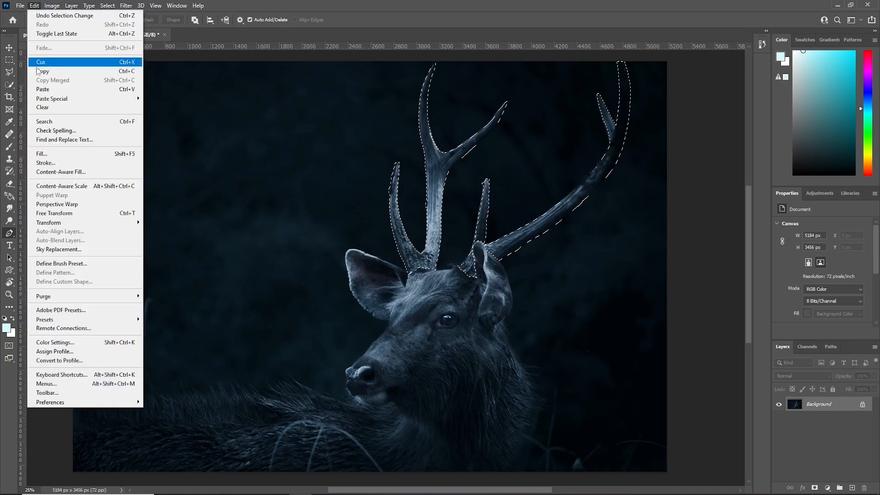
left_click(40, 88)
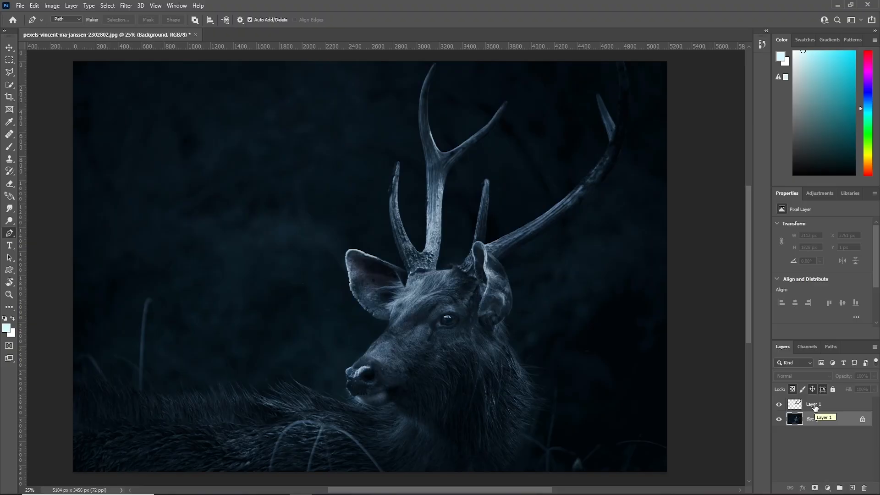
Rename the pasted layer Antlers.
left_click(814, 407)
double_click(814, 406)
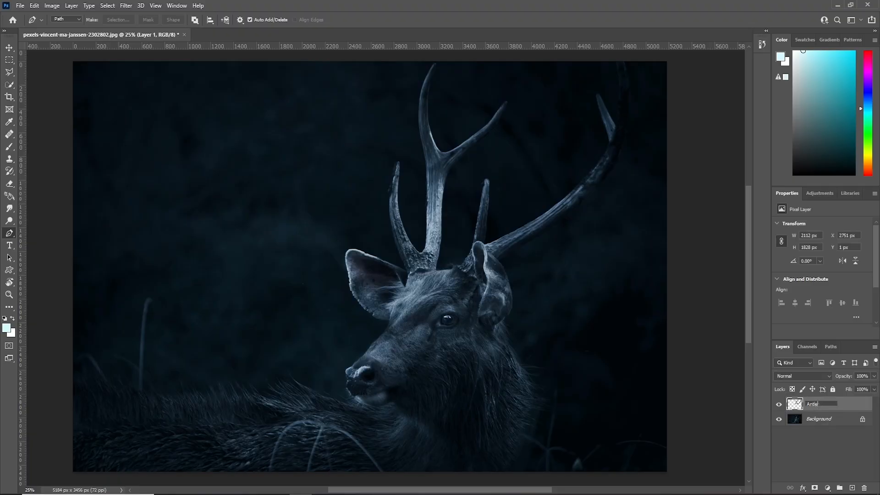
key("Return")
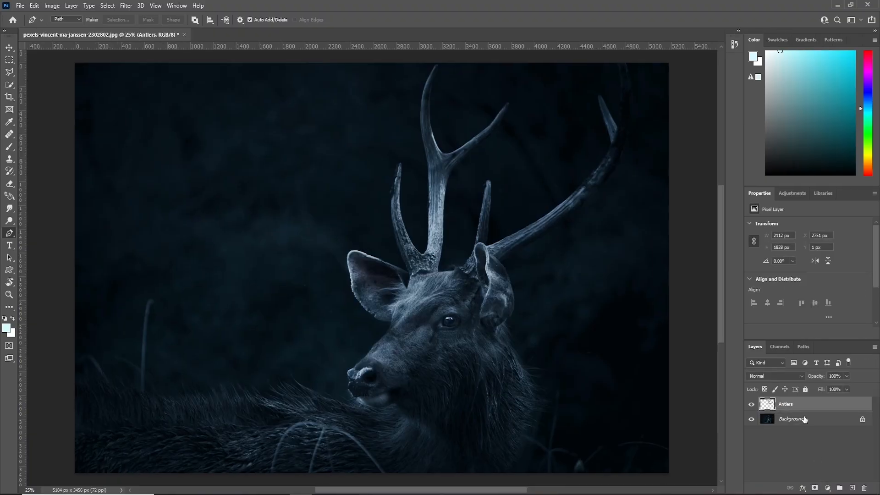
Add a Color Lookup adjustment above the Background layer using the Moonlight.3DL 3D LUT.
left_click(810, 419)
left_click(827, 488)
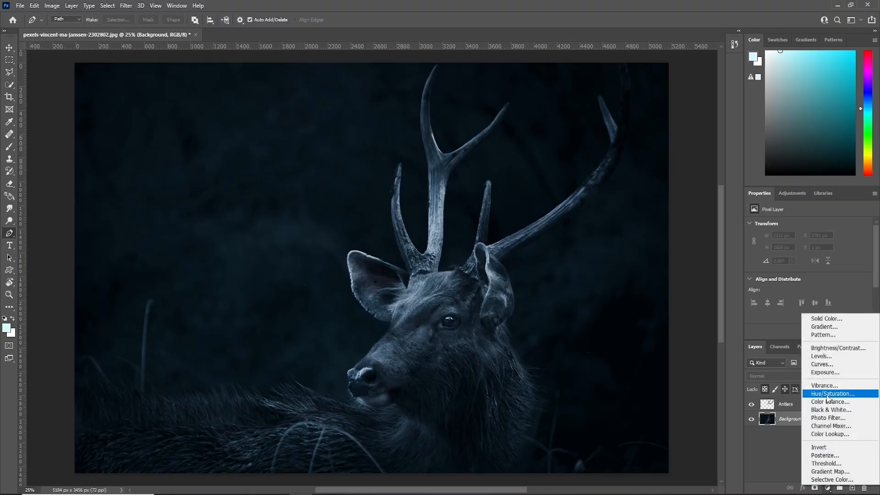
left_click(840, 436)
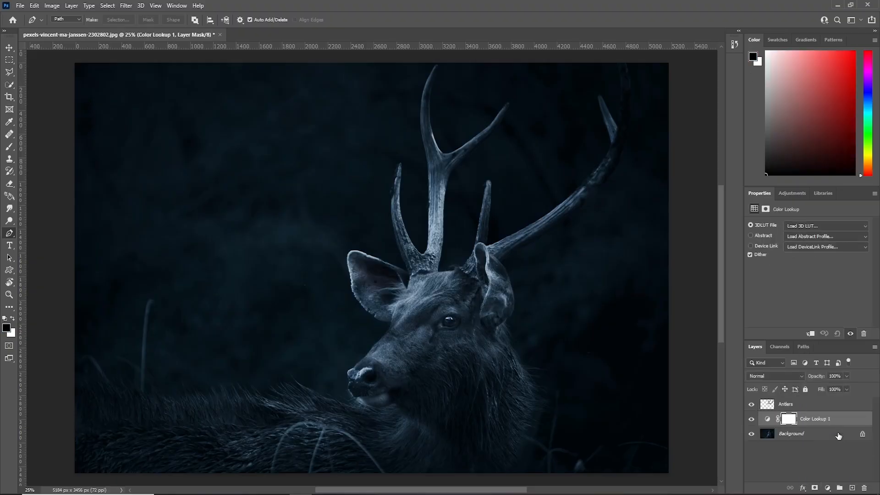
left_click(809, 224)
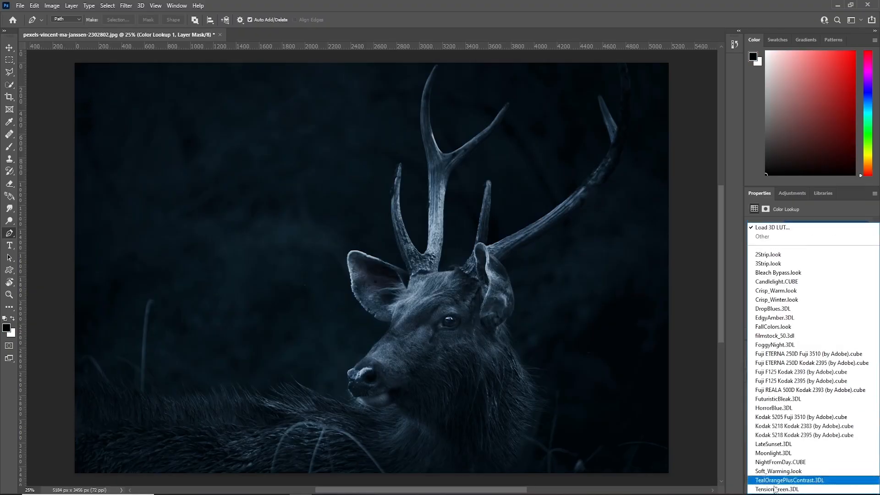
left_click(776, 454)
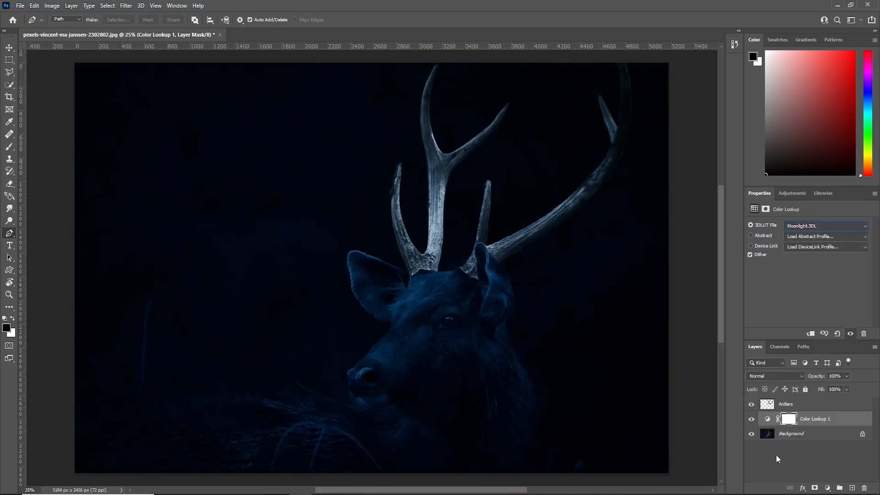
Compare the image with the Antlers layer hidden and shown.
left_click(786, 405)
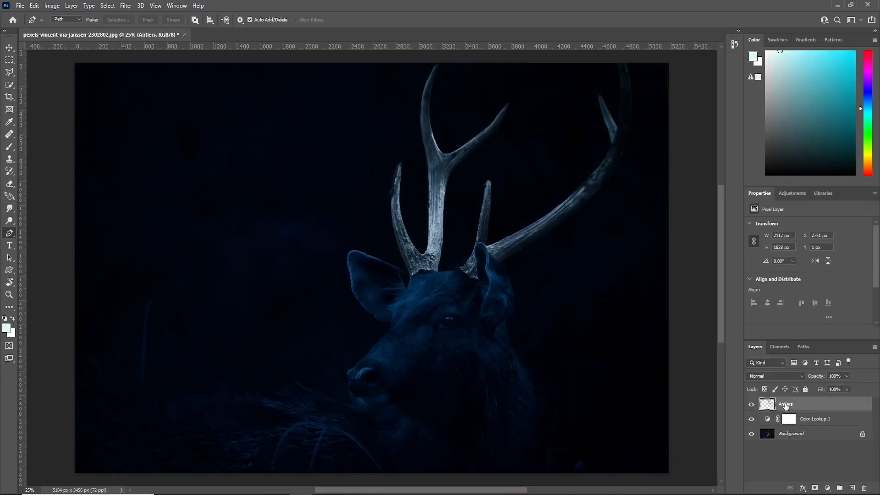
left_click(752, 405)
left_click(752, 406)
left_click(752, 405)
left_click(752, 405)
left_click(752, 405)
left_click(752, 405)
Duplicate the Antlers layer and set the copy's blend mode to Linear Dodge (Add).
key("ctrl+minus")
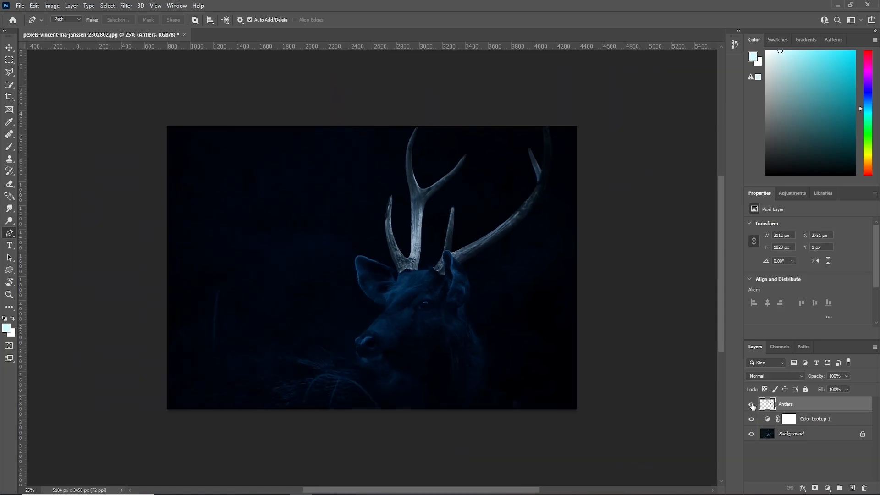
left_click_drag(798, 406, 852, 488)
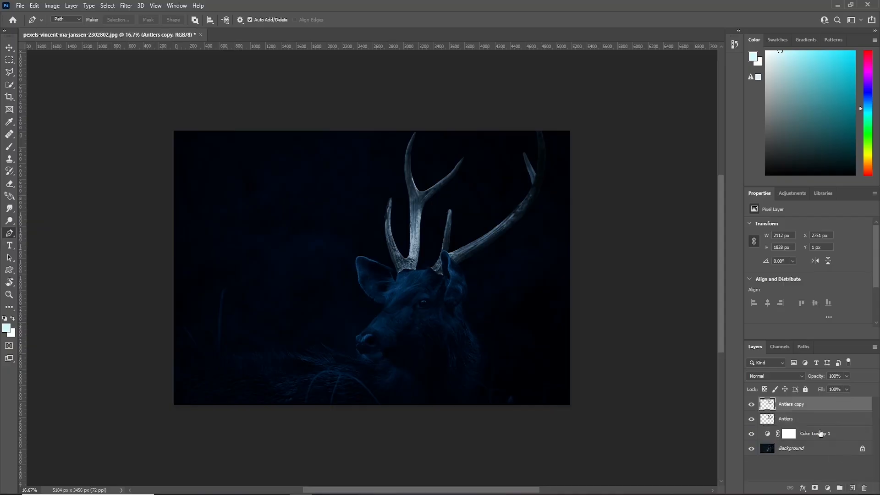
left_click(776, 376)
left_click(771, 351)
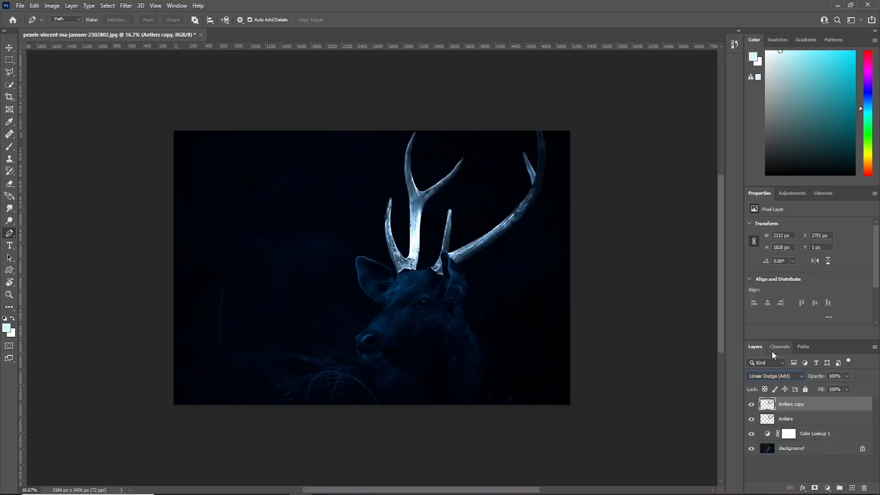
Convert the antlers copy to a Smart Object and duplicate it.
right_click(793, 404)
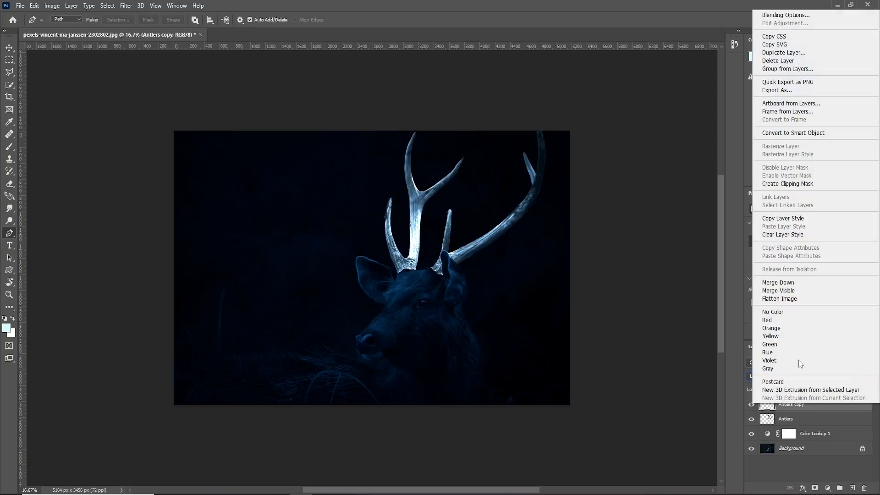
left_click(798, 133)
left_click_drag(807, 405, 851, 488)
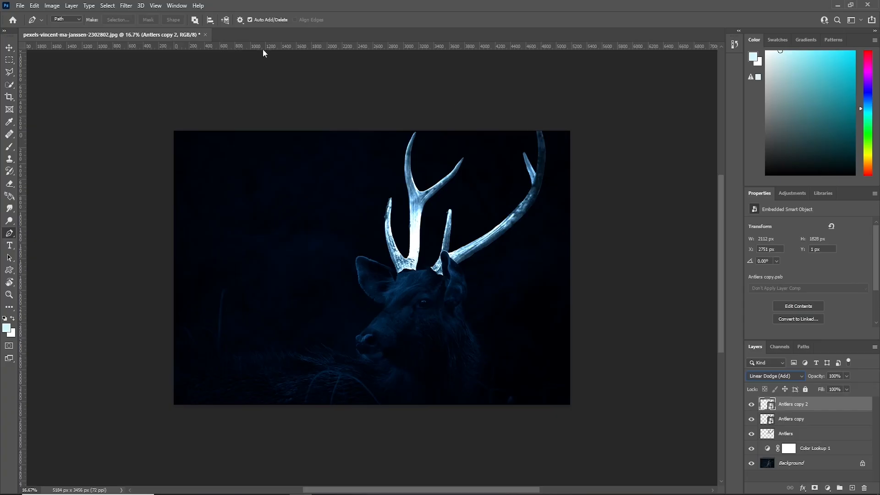
Apply a Gaussian Blur with a 5-pixel radius to the uppermost antlers copy.
left_click(126, 5)
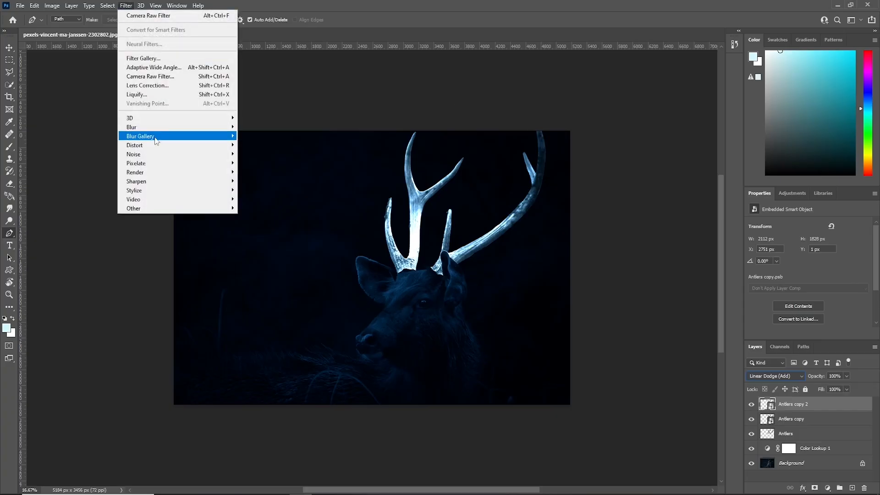
mouse_move(156, 127)
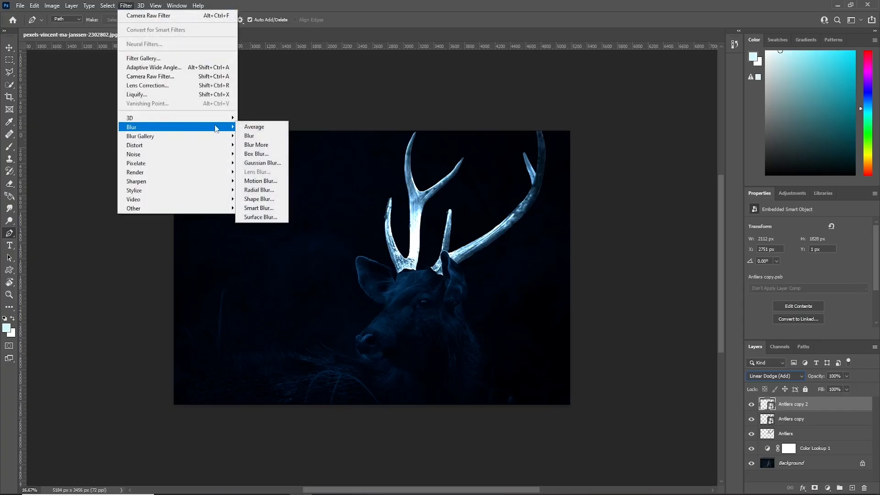
left_click(275, 166)
left_click_drag(153, 261, 122, 262)
type("5")
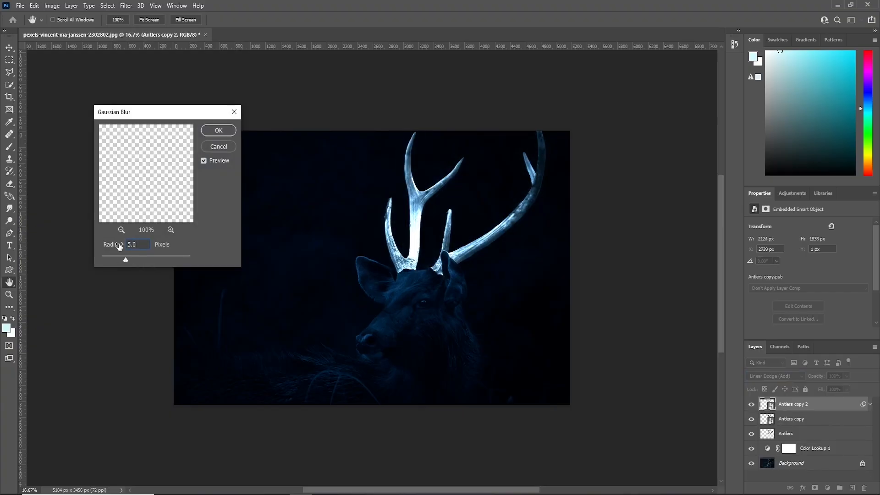
key("Return")
Duplicate the blurred antlers copy and set the new copy's Gaussian Blur radius to 21 pixels.
left_click_drag(798, 405, 851, 488)
double_click(797, 429)
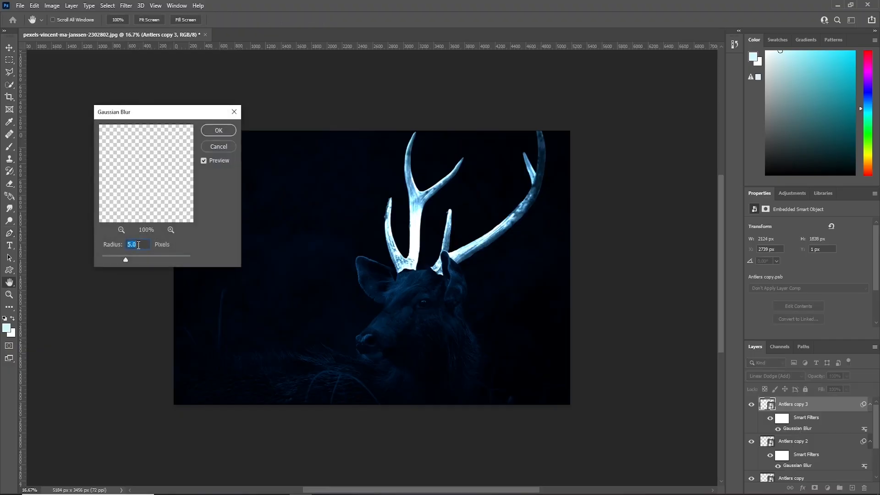
type("21")
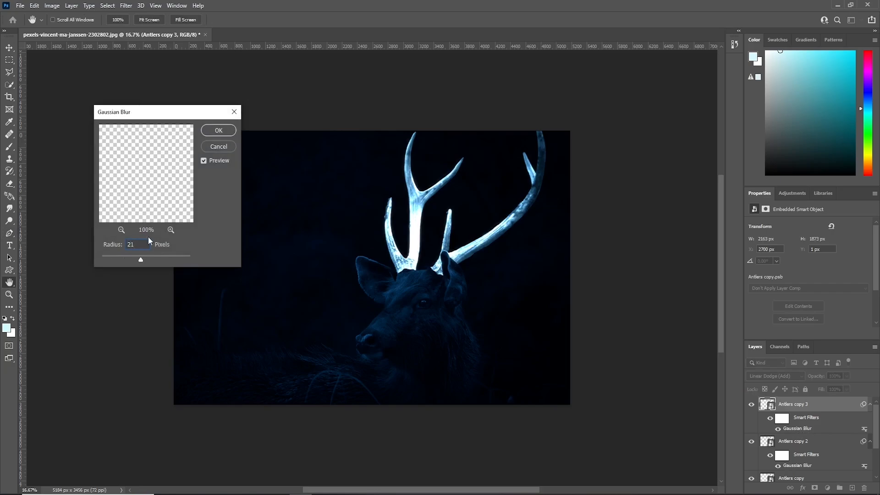
left_click(219, 131)
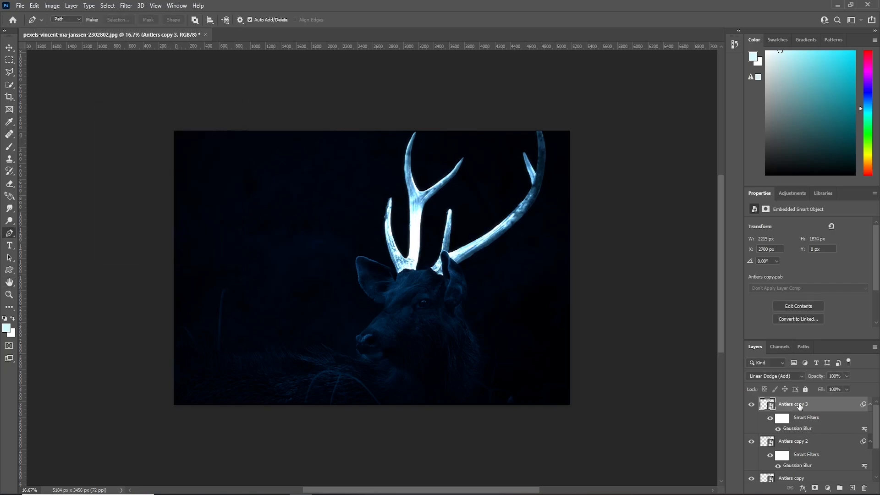
Duplicate the uppermost antlers copy again and set its Gaussian Blur radius to 65 pixels.
left_click_drag(857, 442, 852, 488)
double_click(795, 431)
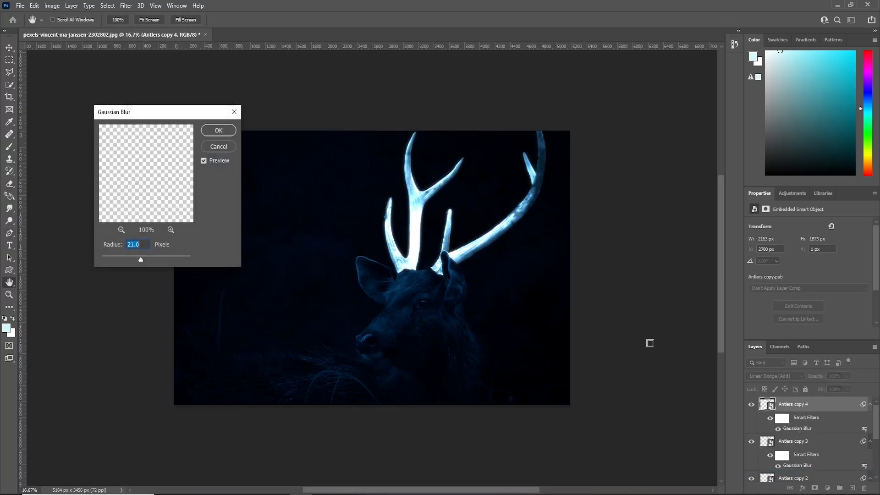
type("65")
left_click(220, 132)
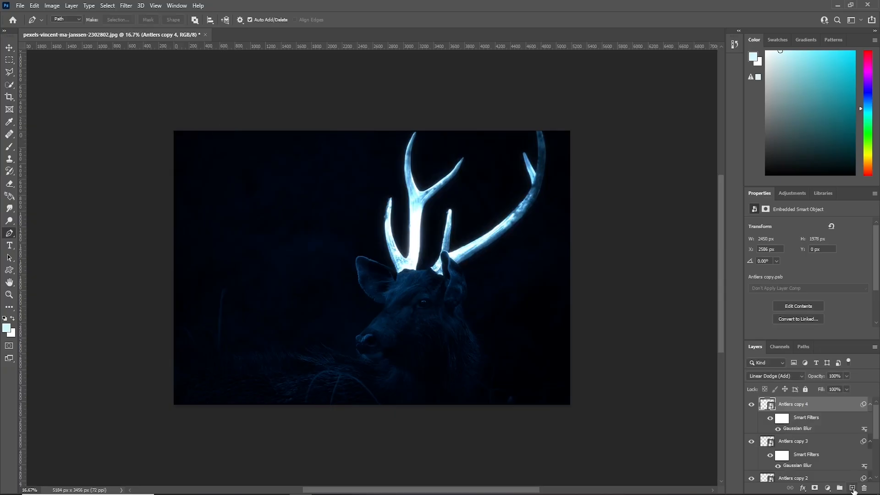
Add a new layer on top and paint two large soft white glows over the antlers with a 2900-pixel brush at 100% flow.
left_click(852, 488)
key("d")
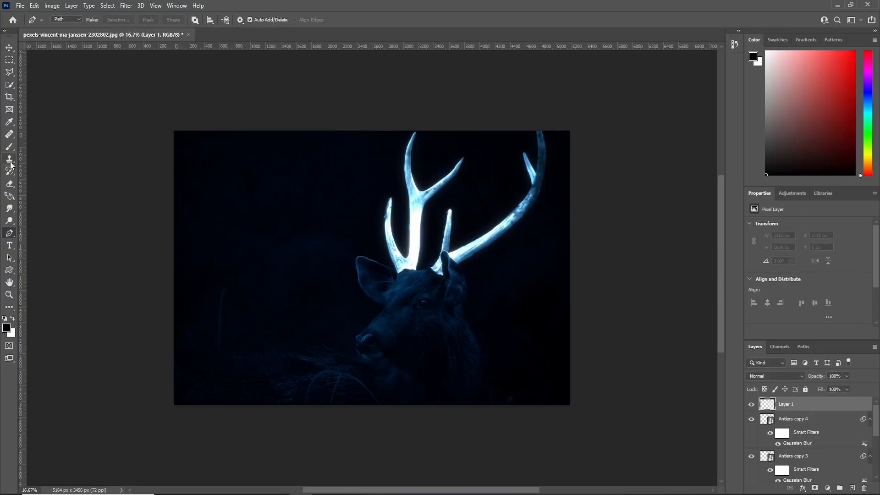
left_click(9, 147)
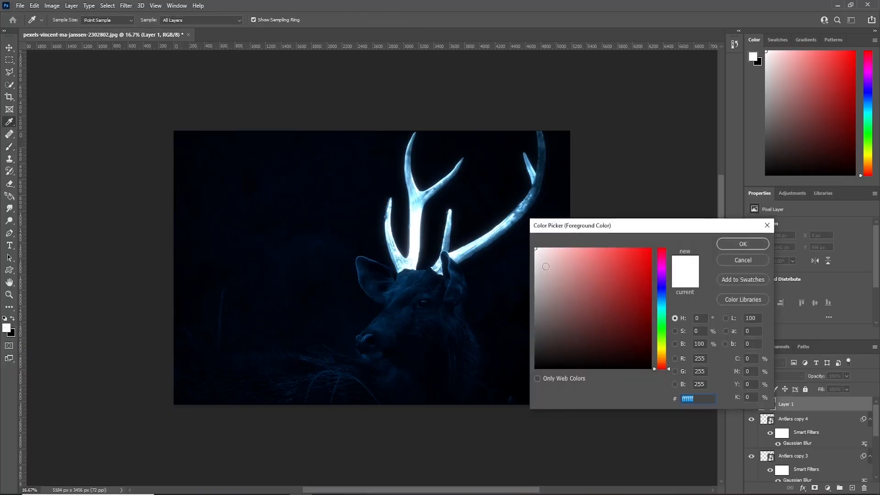
left_click(742, 244)
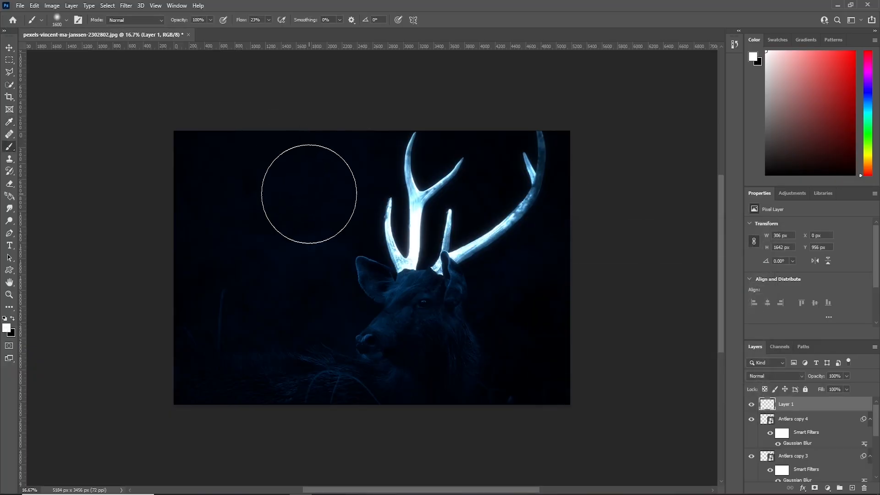
left_click(410, 207)
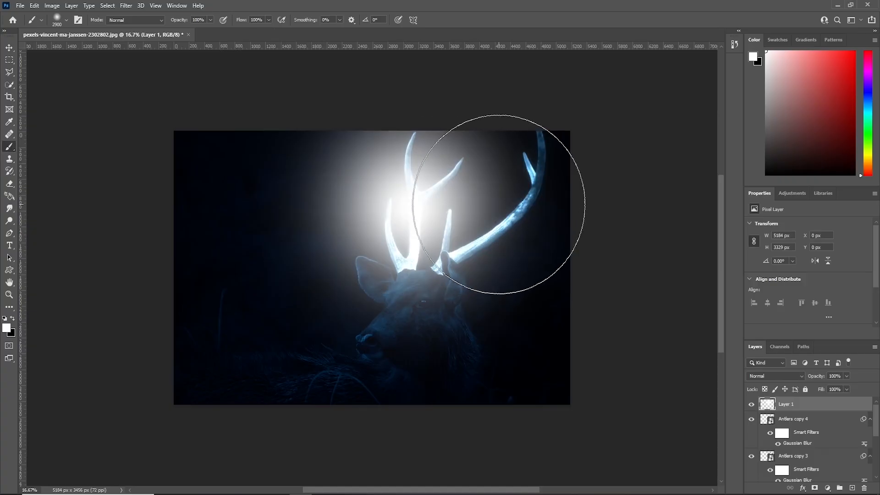
left_click(499, 204)
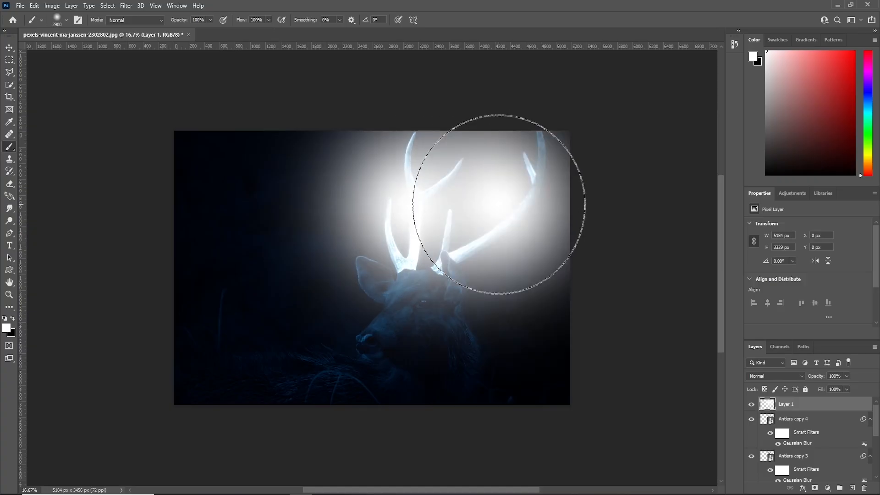
Set the white glow layer's blend mode to Soft Light and its opacity to 57%.
left_click(769, 377)
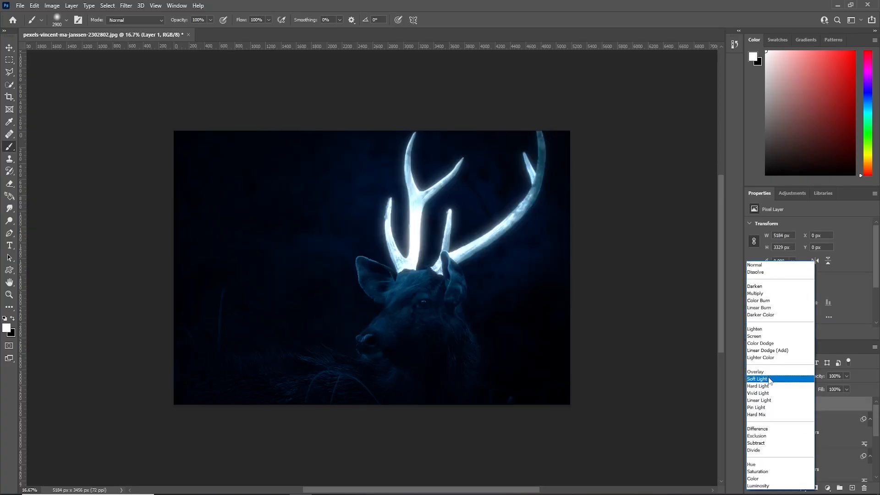
left_click(769, 379)
key("v")
left_click(846, 376)
left_click_drag(849, 387, 833, 390)
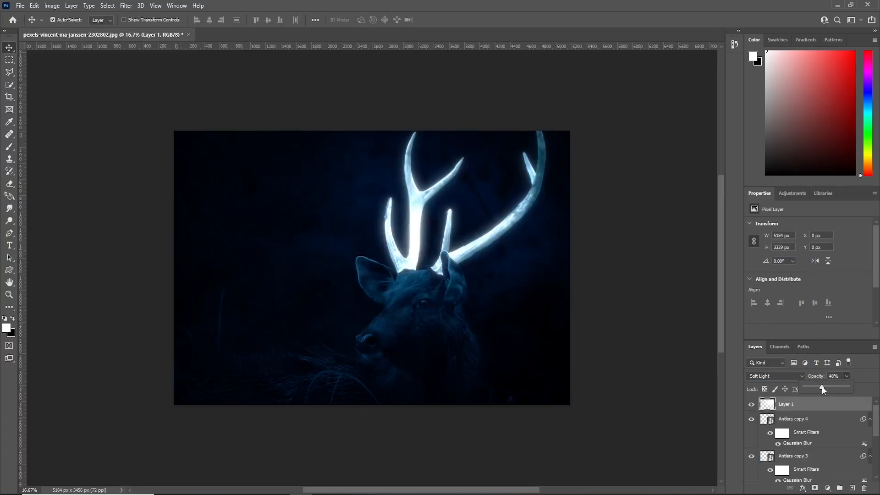
left_click_drag(813, 388, 828, 389)
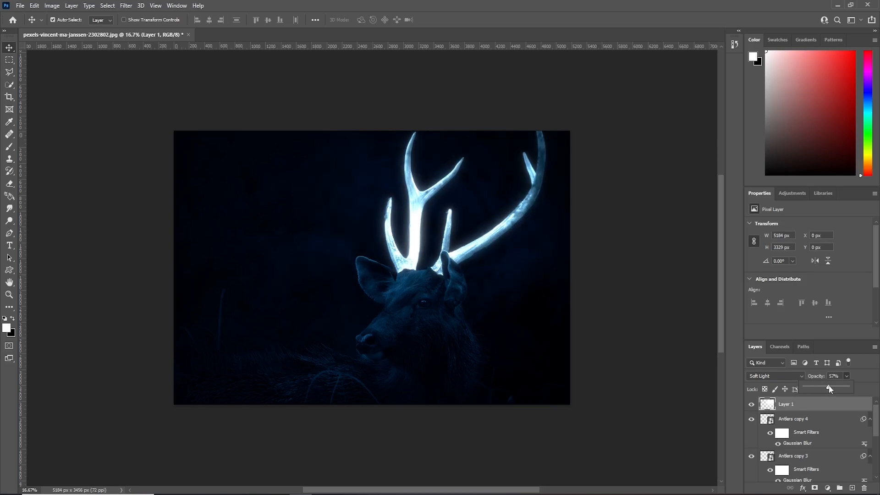
left_click(874, 380)
Group the glow layer and all antlers layers and name the group Antlers.
left_click_drag(875, 421, 874, 463)
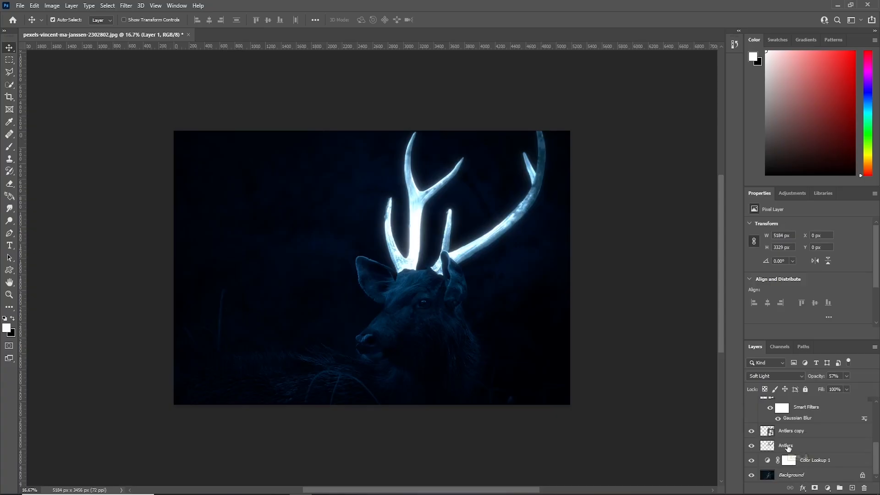
left_click(787, 446, "shift")
key("ctrl+g")
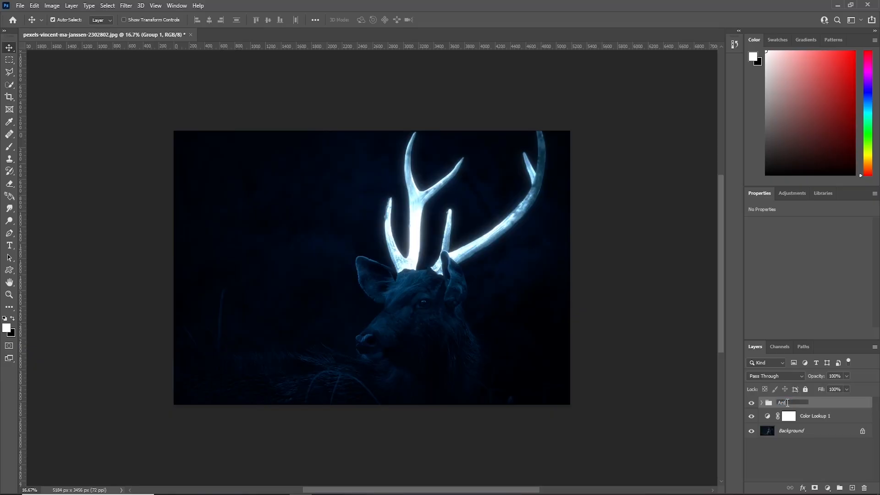
Add a Hue/Saturation adjustment above the Antlers group, enable Colorize and raise the saturation to 100.
left_click(827, 487)
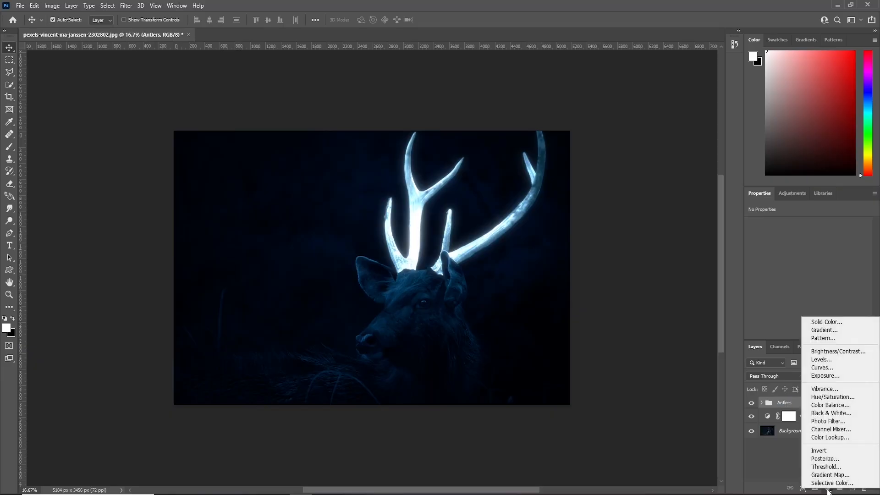
left_click(830, 402)
left_click_drag(829, 188, 672, 177)
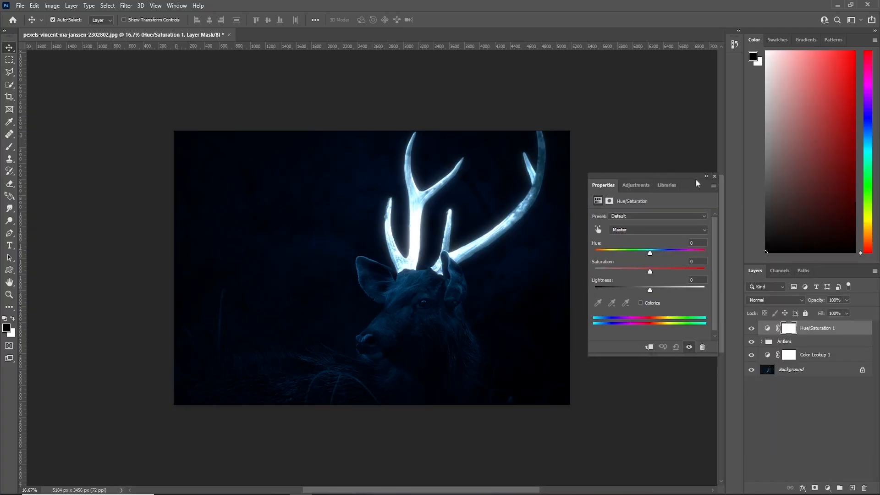
left_click(640, 302)
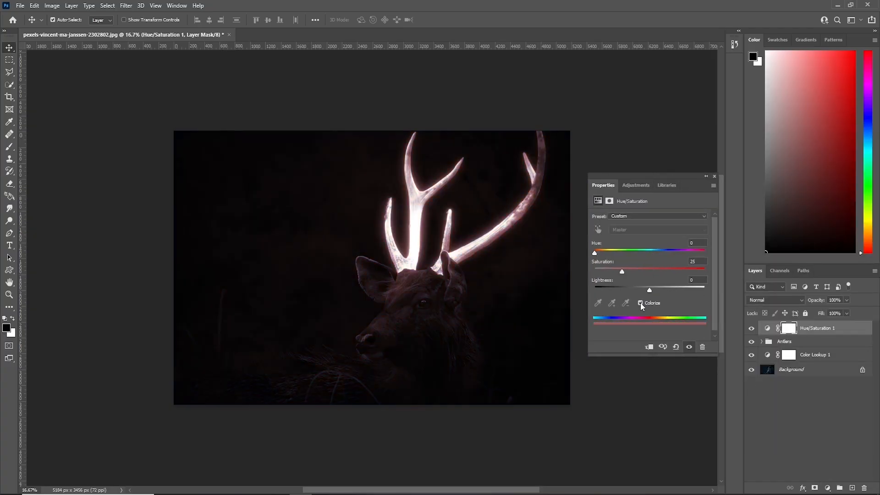
left_click_drag(628, 275, 713, 270)
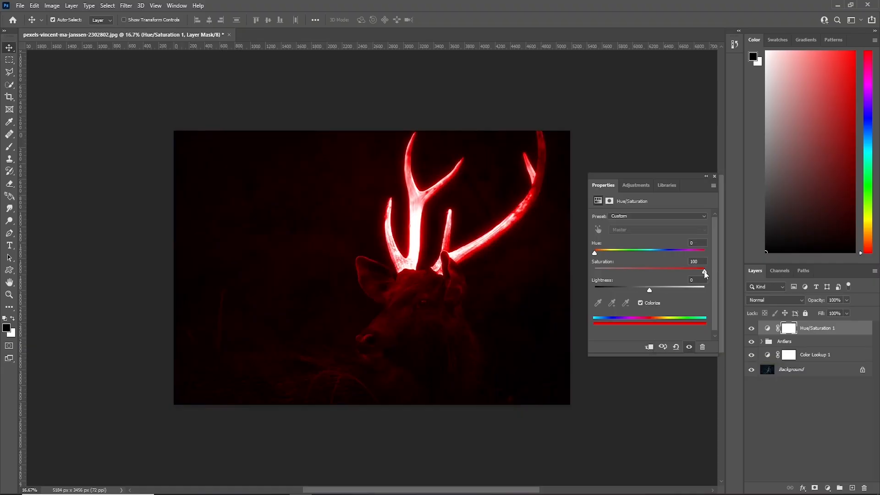
Clip the Hue/Saturation adjustment to the Antlers group, set hue 195 and lightness +16, and slightly reduce the saturation.
left_click(650, 347)
left_click_drag(609, 252, 655, 257)
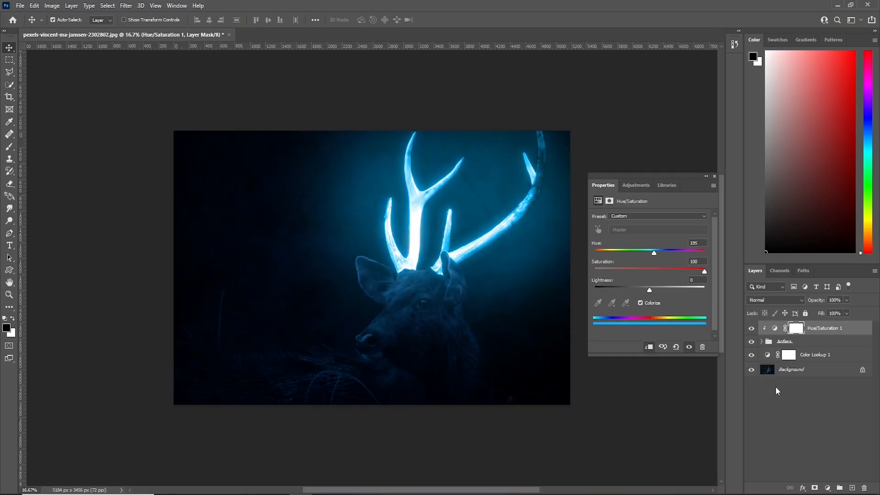
left_click_drag(649, 293, 660, 295)
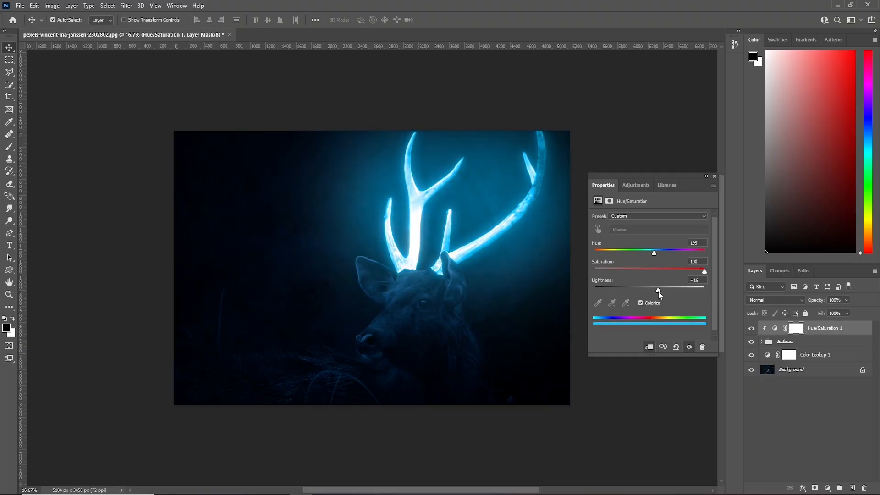
left_click_drag(704, 272, 686, 274)
left_click(714, 177)
Add a new top layer, set the brush flow to 22% and sample a pale blue foreground color from the antlers.
left_click(851, 487)
key("x")
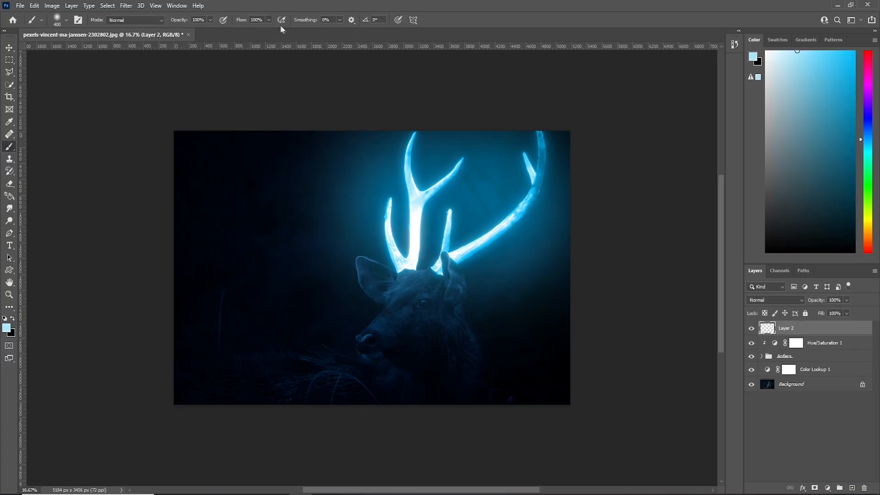
left_click(268, 20)
left_click_drag(270, 30, 236, 31)
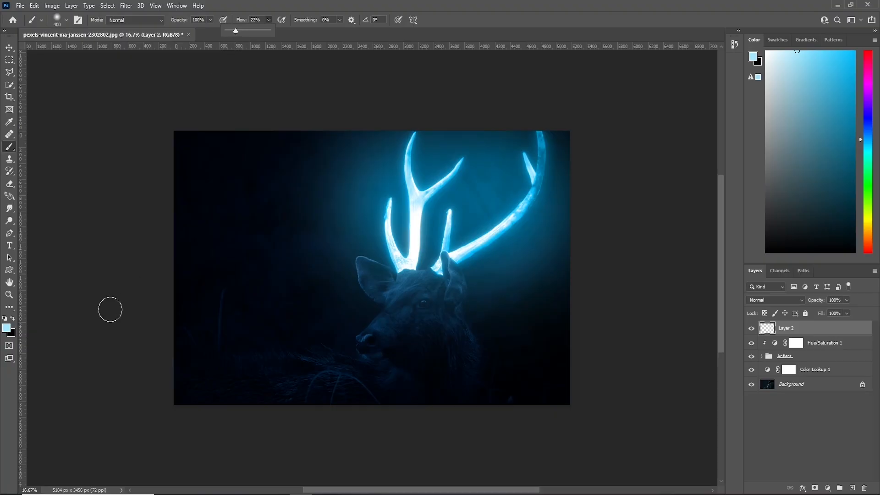
left_click(7, 327)
key("alt")
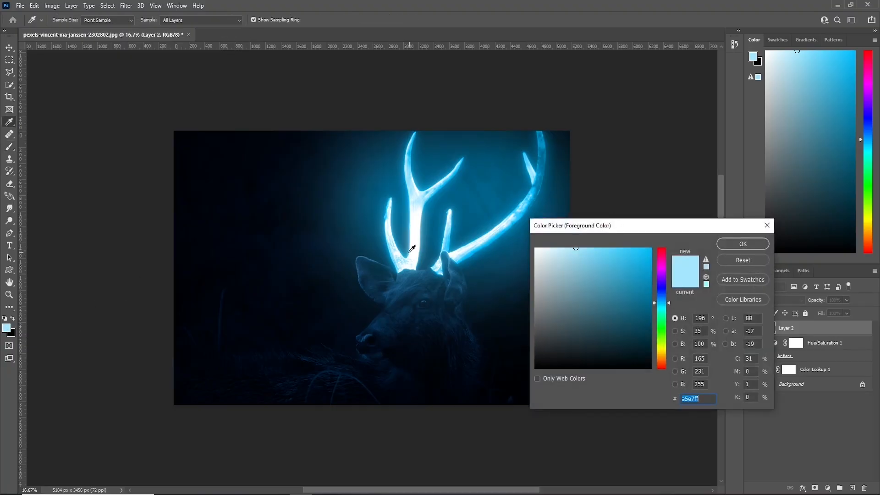
left_click(404, 258)
left_click(405, 263)
left_click(738, 248)
Paint soft pale blue light over the deer's ears, head, body and the surrounding grass on the new layer.
mouse_move(385, 279)
left_mouse_down()
mouse_move(442, 278)
mouse_move(420, 324)
mouse_move(386, 353)
mouse_move(465, 338)
mouse_move(326, 361)
mouse_move(203, 367)
mouse_move(241, 361)
left_mouse_up()
key("ctrl+plus")
mouse_move(298, 359)
left_mouse_down()
mouse_move(413, 177)
mouse_move(325, 235)
left_mouse_up()
key("ctrl+plus")
mouse_move(454, 197)
left_mouse_down()
mouse_move(586, 233)
mouse_move(250, 272)
mouse_move(231, 258)
mouse_move(89, 244)
mouse_move(397, 276)
mouse_move(136, 328)
mouse_move(614, 296)
left_mouse_up()
left_click_drag(539, 247, 563, 152)
left_click_drag(529, 220, 403, 210)
left_click_drag(546, 171, 481, 391)
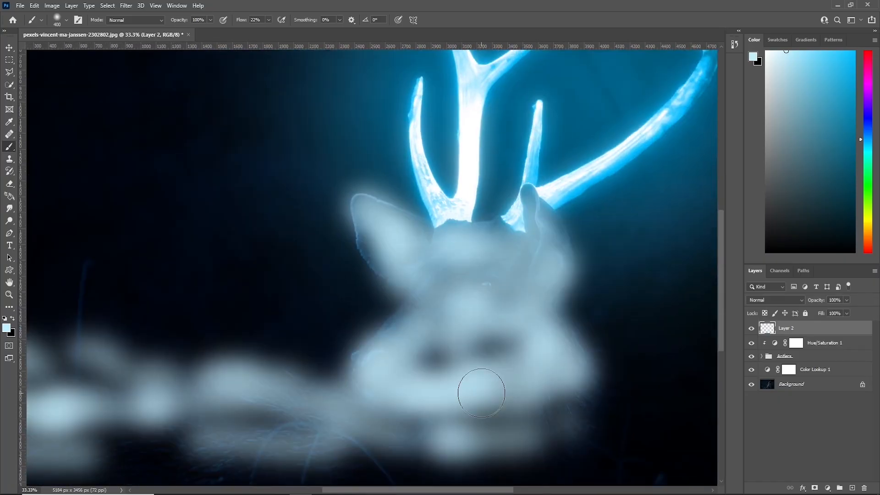
Set the painted light layer's blend mode to Color Dodge and lower its fill.
key("ctrl+minus")
key("ctrl+minus")
left_click(774, 300)
left_click(760, 344)
left_click(846, 312)
left_click_drag(845, 324, 821, 326)
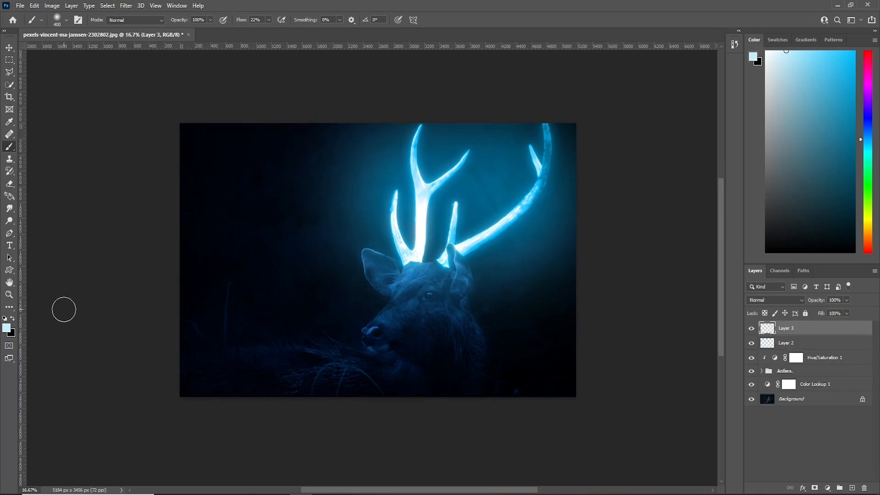
Enlarge the brush, set its flow to 15% and paint soft pale blue light across the background on the new top layer.
left_click(268, 20)
left_click_drag(268, 32, 265, 31)
key("bracketright")
key("bracketright")
key("bracketright")
key("bracketright")
key("bracketright")
key("bracketright")
key("bracketright")
key("bracketright")
key("bracketright")
key("bracketright")
key("bracketright")
key("bracketright")
key("bracketright")
key("bracketright")
key("bracketright")
key("bracketright")
key("bracketright")
key("bracketright")
key("bracketright")
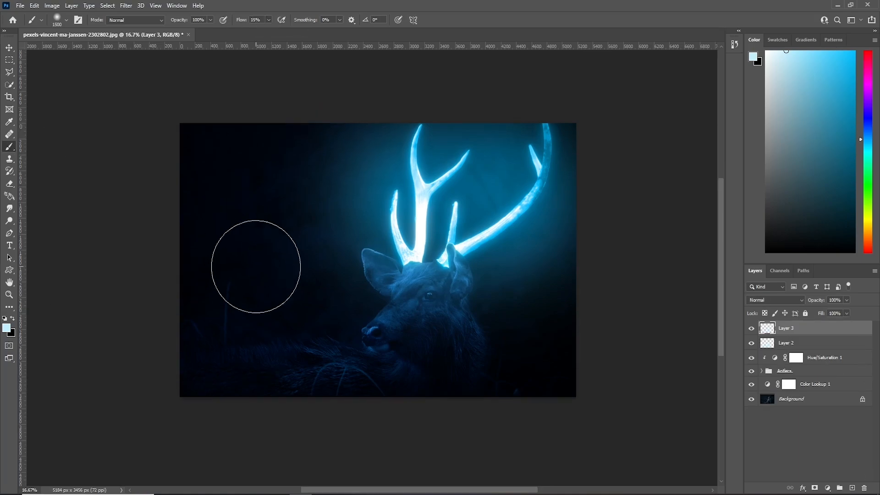
mouse_move(254, 270)
left_mouse_down()
mouse_move(246, 346)
mouse_move(265, 324)
mouse_move(326, 146)
left_mouse_up()
Set the uppermost painted layer's blend mode to Color Dodge and its fill to 46%.
left_click(775, 299)
left_click(766, 338)
left_click(846, 313)
mouse_move(851, 324)
left_mouse_down()
mouse_move(810, 326)
mouse_move(845, 325)
left_mouse_up()
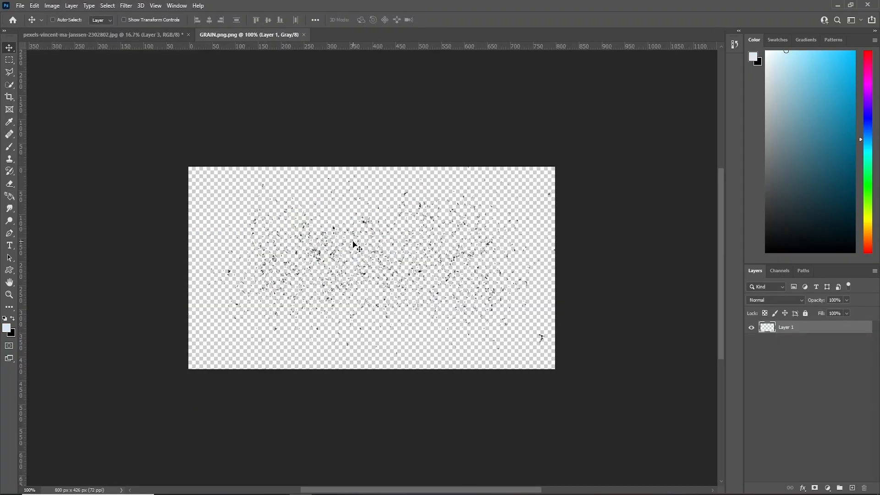
key("ctrl+a")
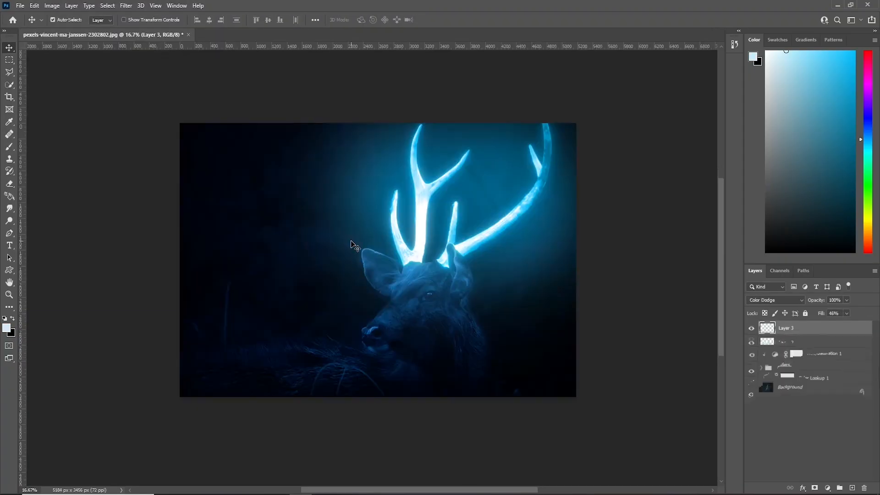
key("ctrl+v")
left_click_drag(353, 245, 433, 265)
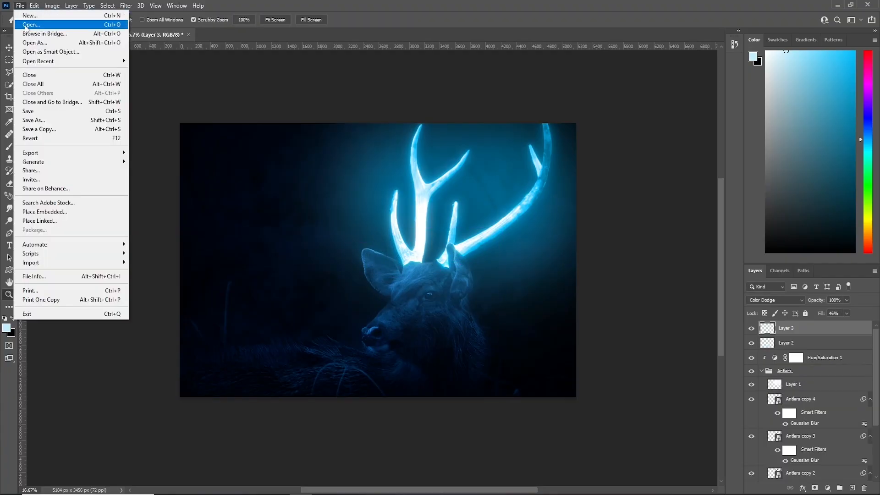
Open GRAIN.png from the GLOWING EFFECT folder and select its entire canvas.
left_click(28, 25)
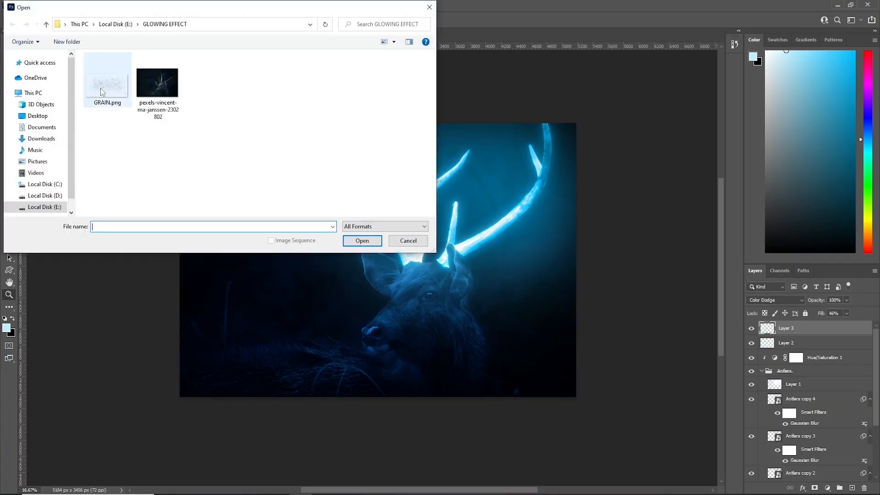
left_click(101, 89)
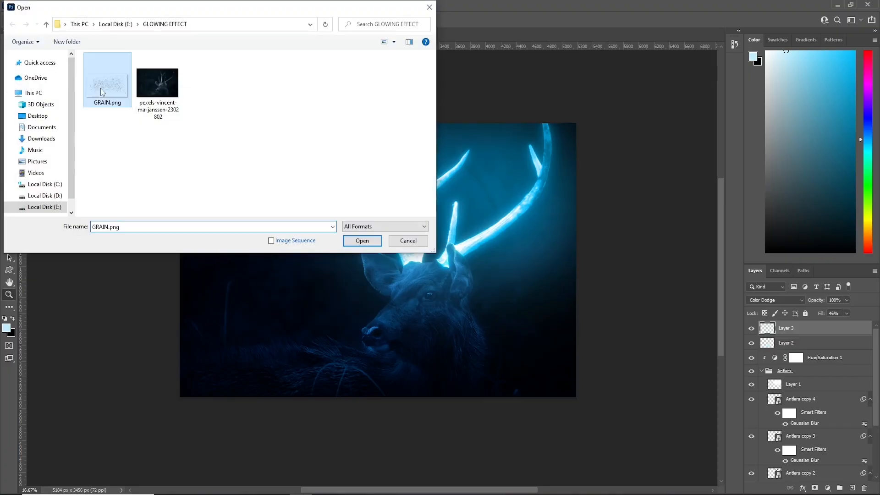
left_click(374, 244)
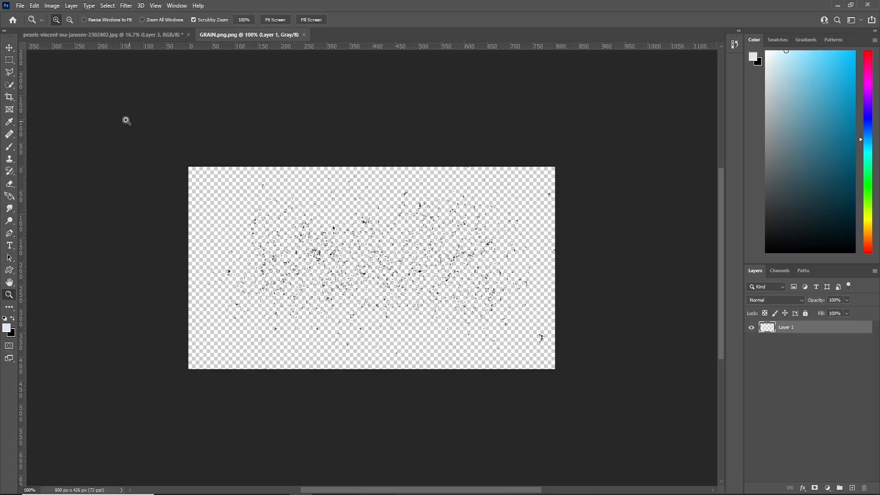
left_click(9, 47)
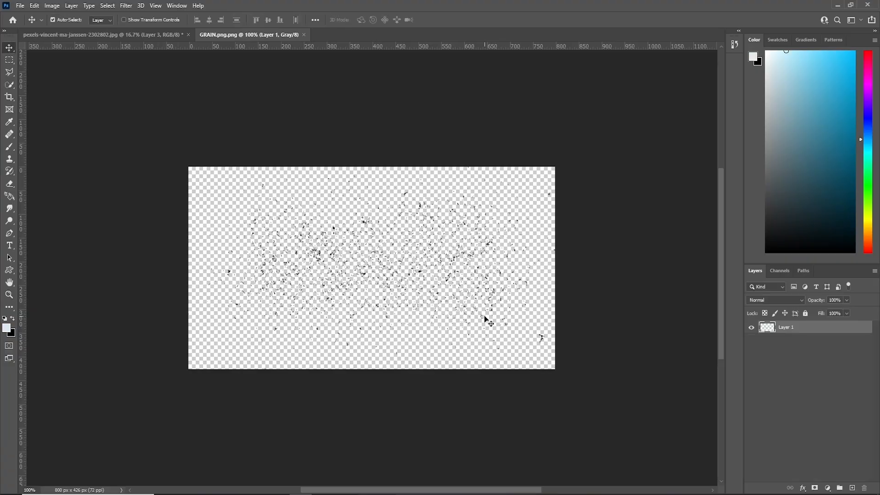
key("ctrl")
key("ctrl+a")
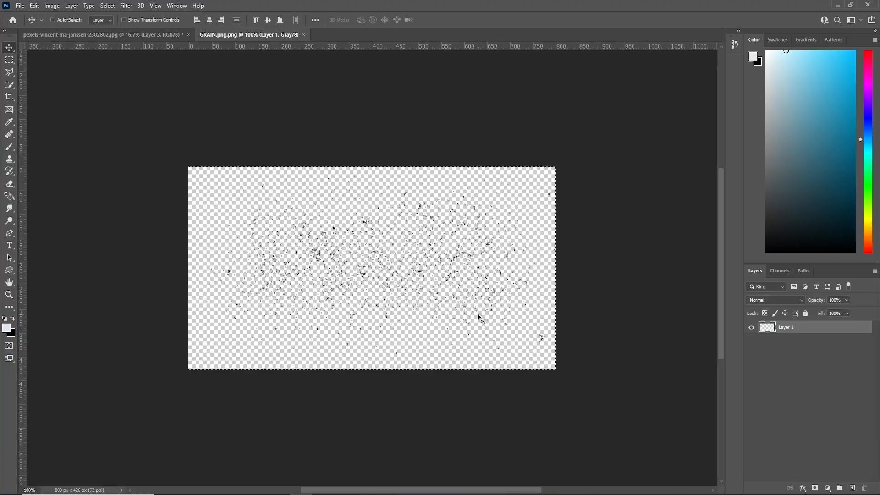
Copy the grain into the deer image, close GRAIN.png, enlarge the particles around the antlers and invert them to white.
key("ctrl+c")
key("ctrl+w")
key("ctrl+v")
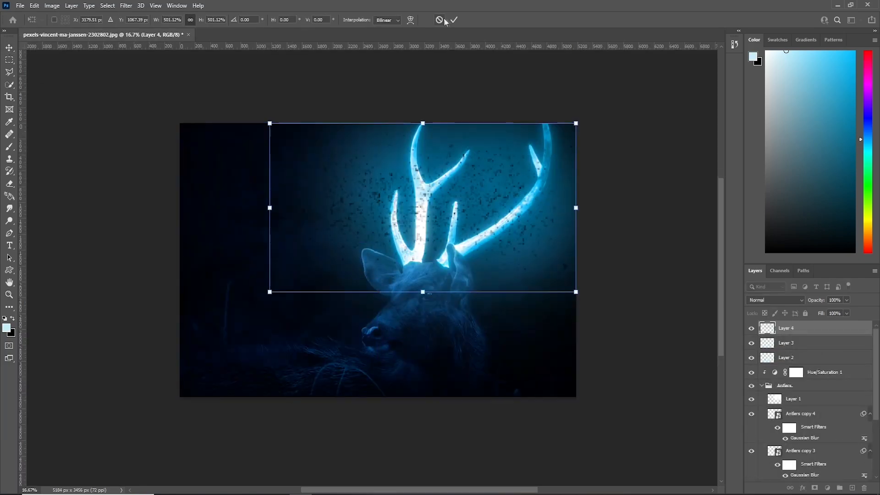
left_click(453, 21)
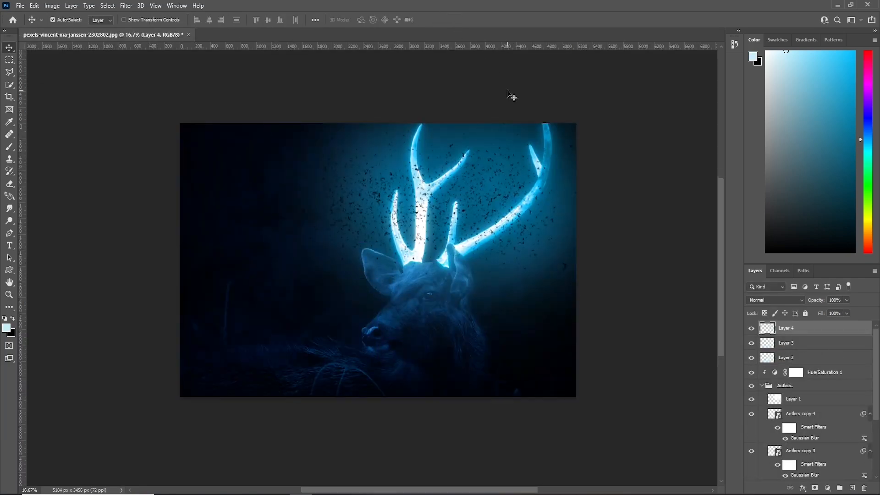
key("ctrl+i")
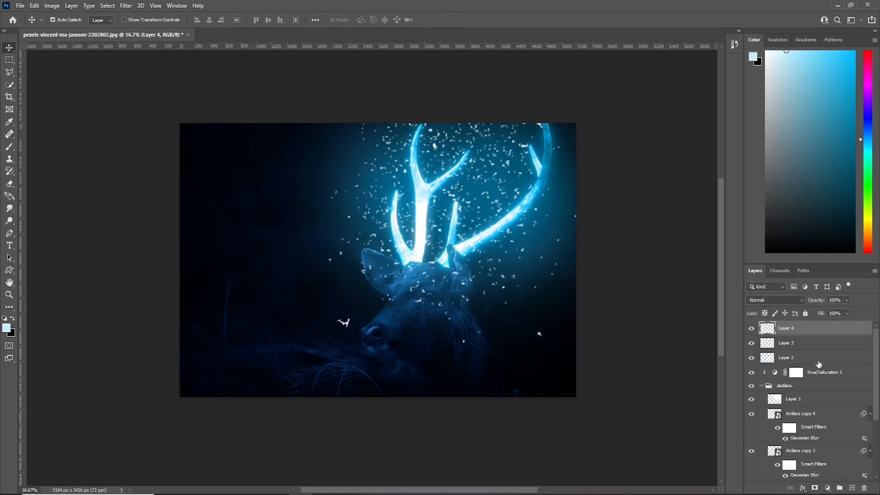
Transform the grain layer around the antlers at 167.75% scale and 90° rotation, and set its blend mode to Overlay.
left_click(767, 301)
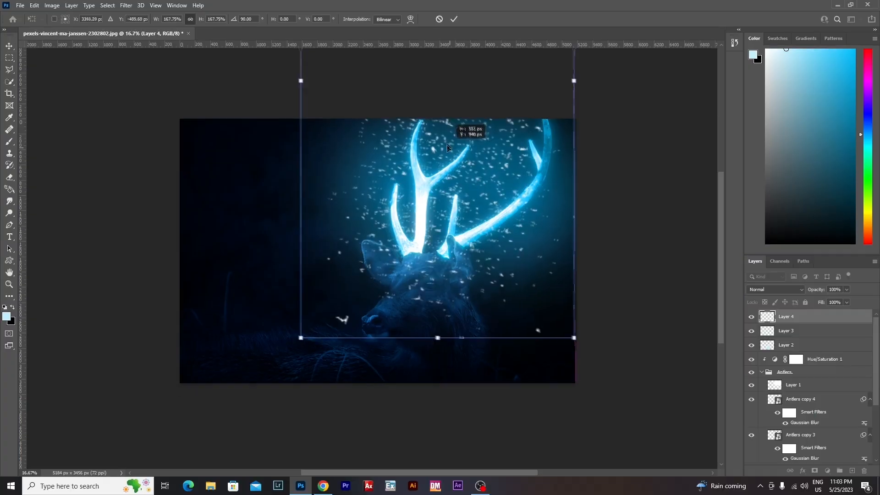
left_click_drag(446, 145, 460, 130)
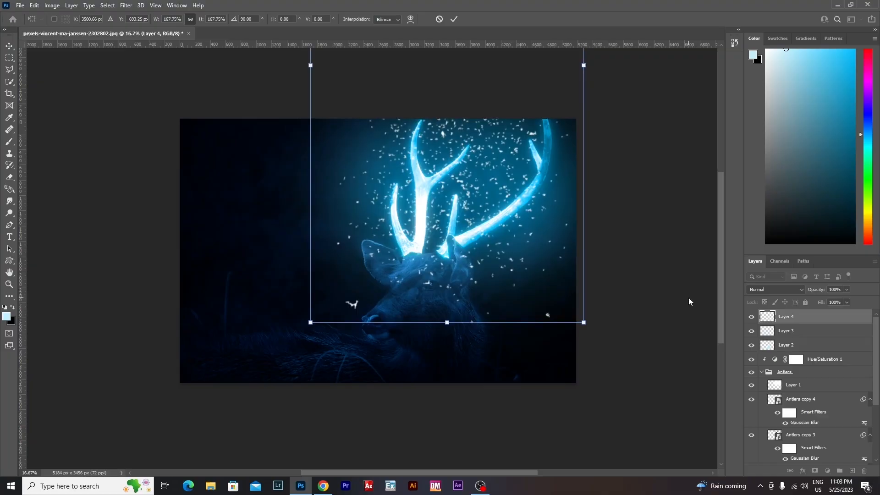
key("Return")
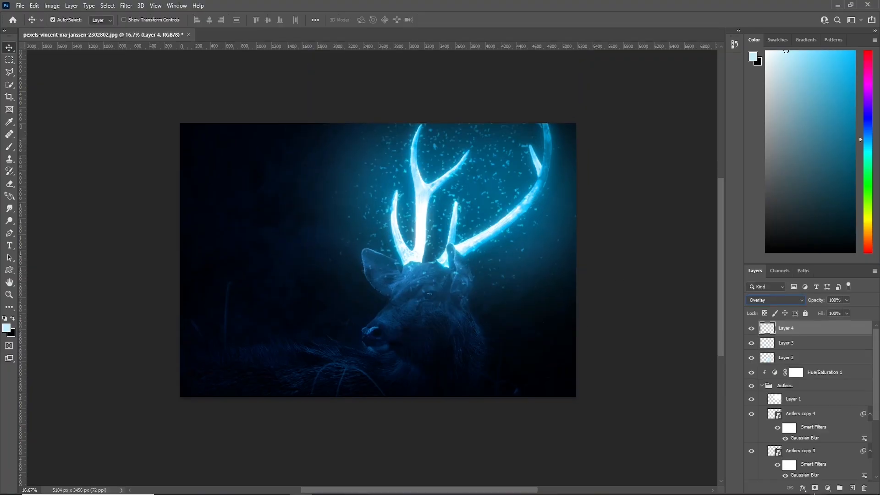
Mask the grain off the deer's head with a black brush at 41% flow, and set the layer's fill to 63%.
left_click(814, 488)
left_click(9, 147)
mouse_move(412, 325)
left_mouse_down()
mouse_move(372, 288)
mouse_move(352, 287)
mouse_move(422, 308)
mouse_move(463, 291)
mouse_move(506, 312)
left_mouse_up()
left_click(269, 19)
left_click_drag(270, 29, 277, 29)
key("bracketleft")
key("bracketleft")
key("bracketleft")
key("bracketleft")
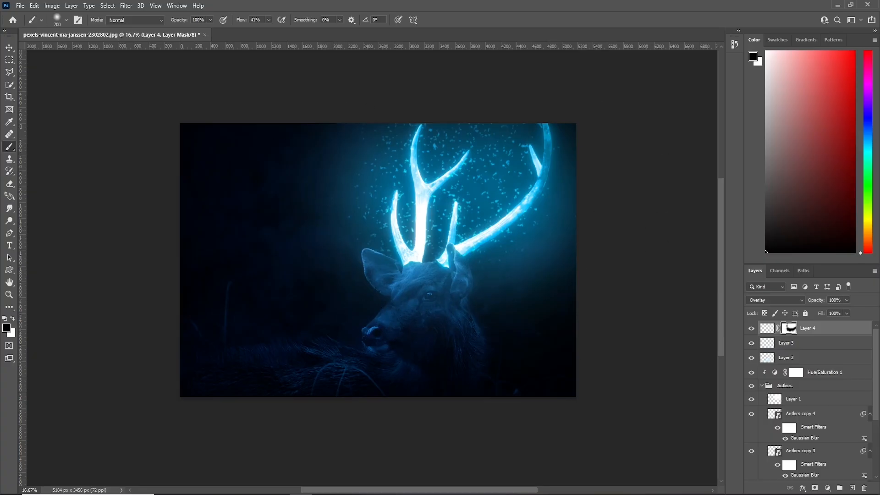
left_click(847, 313)
key("v")
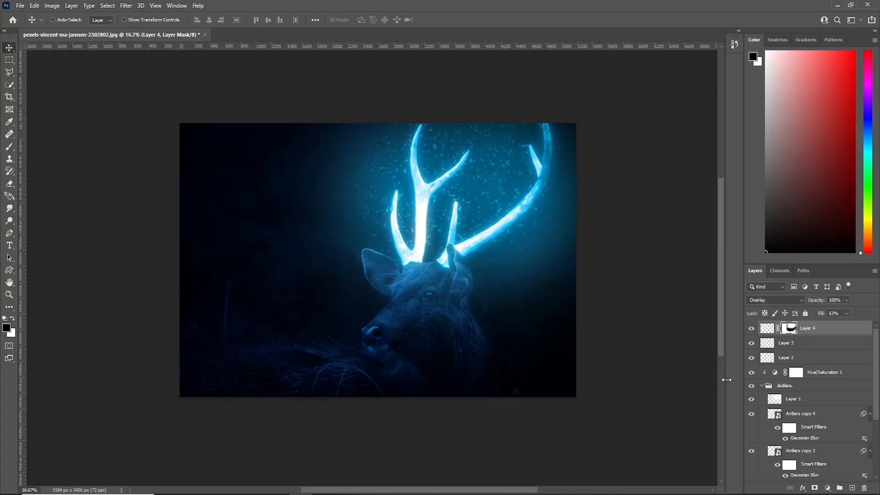
Stamp all visible layers into a new top layer and convert it for smart filters.
key("ctrl+alt+shift+e")
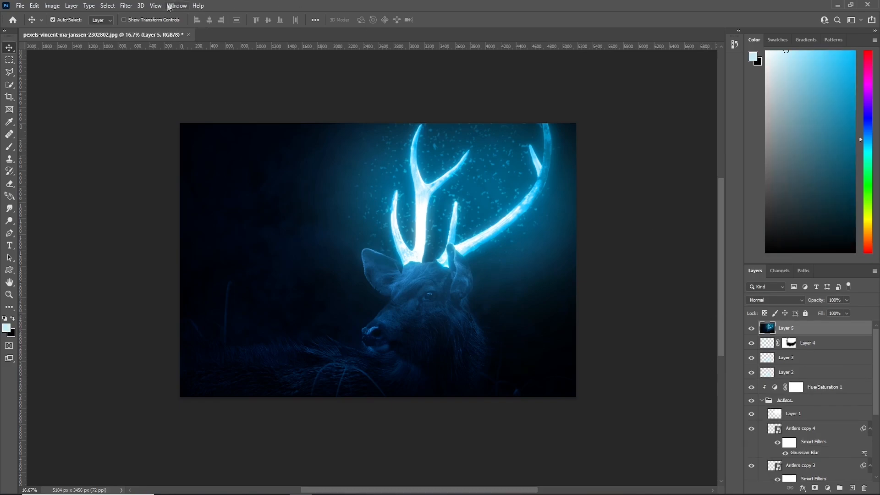
left_click(127, 6)
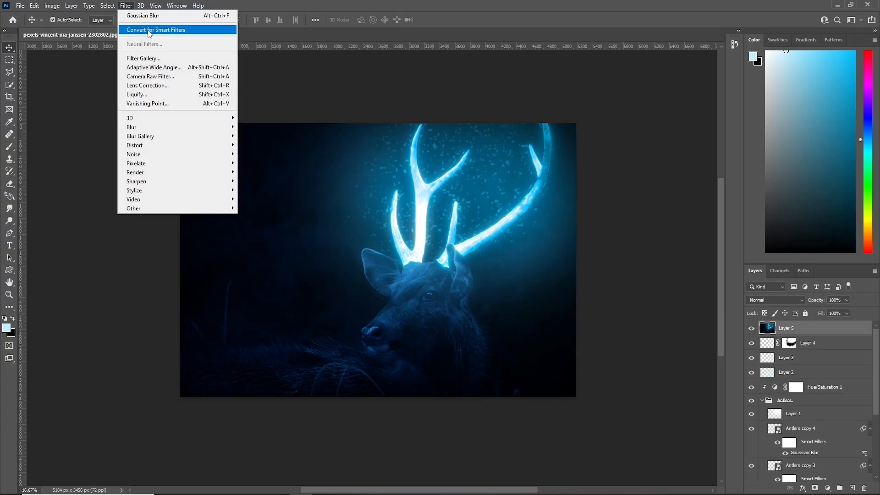
left_click(149, 30)
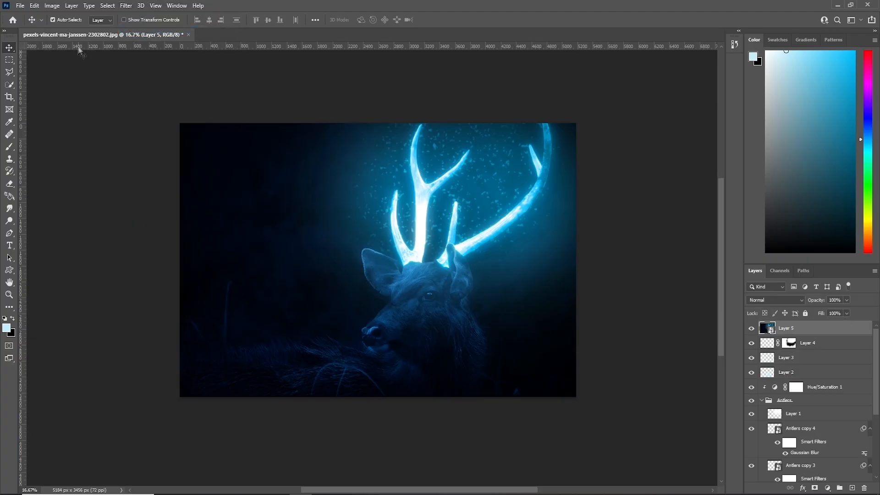
Apply the Camera Raw Filter to the merged layer with temperature +3 and tint +9.
left_click(126, 7)
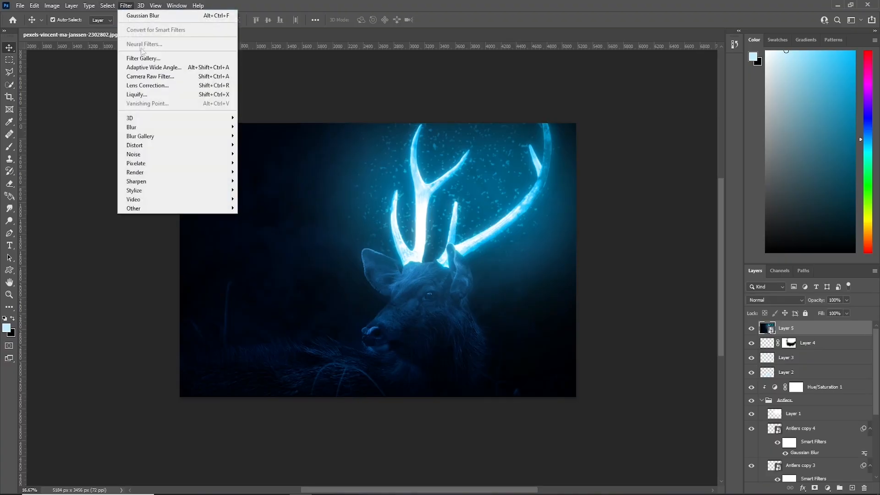
left_click(148, 79)
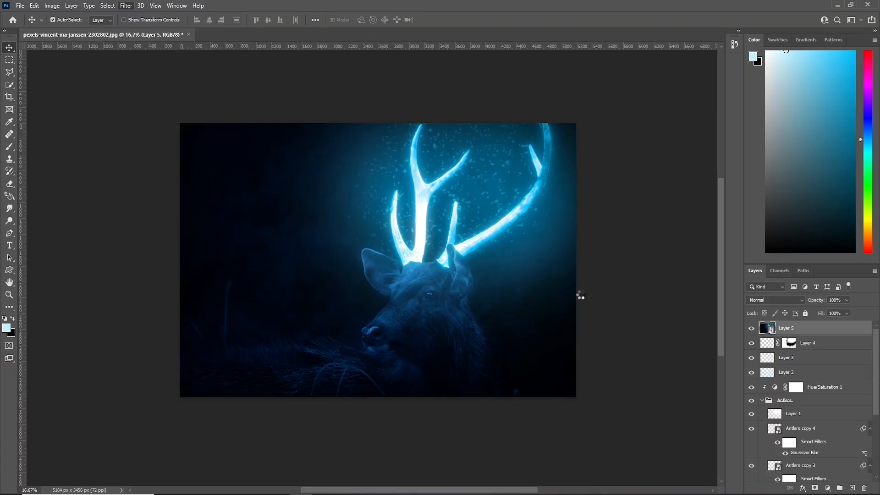
left_click(750, 131)
left_click_drag(796, 169, 801, 184)
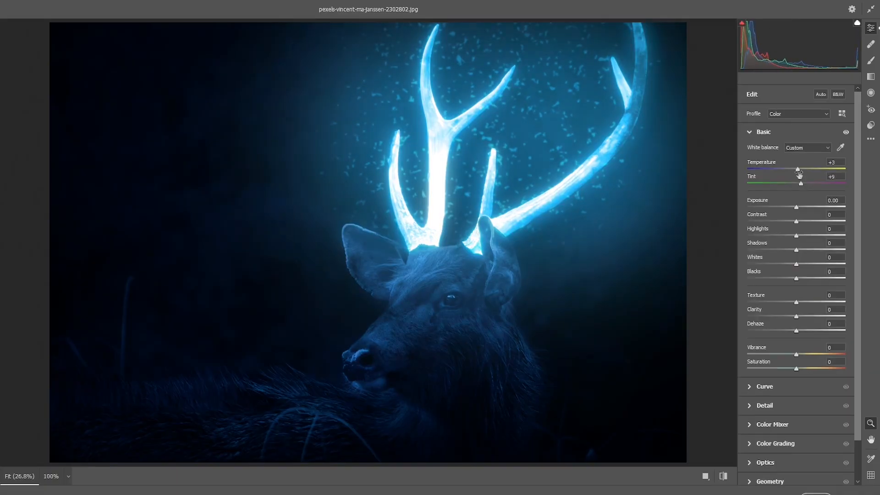
Raise contrast, shadows and whites, lower highlights and blacks, and slightly adjust exposure, texture, vibrance and saturation.
left_click_drag(796, 221, 804, 221)
left_click_drag(796, 208, 797, 208)
left_click_drag(797, 250, 790, 250)
left_click_drag(796, 236, 786, 236)
left_click_drag(796, 265, 818, 264)
left_click_drag(796, 278, 784, 278)
left_click_drag(790, 250, 800, 250)
left_click_drag(796, 302, 799, 301)
mouse_move(796, 355)
left_mouse_down()
mouse_move(810, 354)
mouse_move(797, 369)
left_mouse_up()
Shape the main point curve with shadow, midtone and highlight points, and adjust its white endpoint.
left_click(749, 386)
left_click_drag(746, 284, 772, 257)
left_click(822, 207)
left_click(796, 231)
left_click_drag(847, 179, 841, 179)
Anchor the red channel curve at its midtones and adjust its black endpoint.
left_click(791, 166)
left_click(797, 231)
left_click_drag(746, 284, 750, 283)
Adjust the blue channel curve's white endpoint and add a midtone point to the green channel curve.
left_click(814, 166)
left_click_drag(847, 180, 841, 180)
left_click(803, 166)
left_click(798, 231)
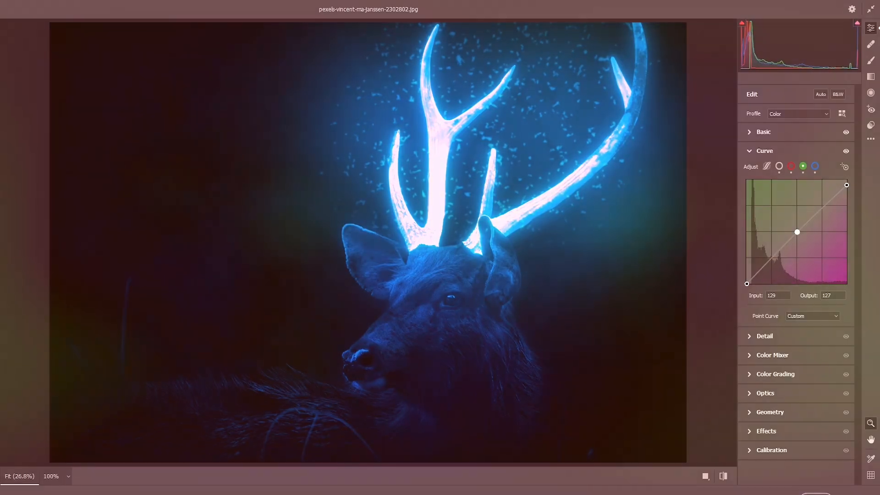